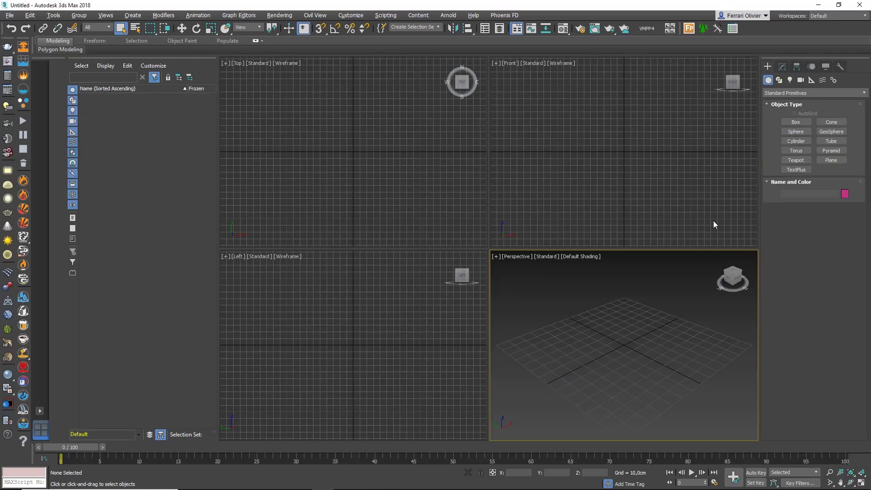
# Confirm the display and system units are centimetres, then start the Box tool.
pyautogui.click(350, 15)
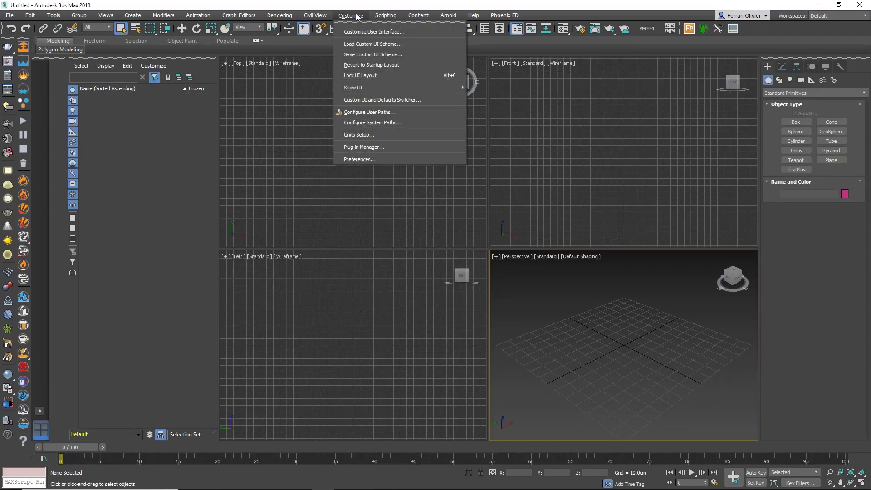
pyautogui.click(365, 134)
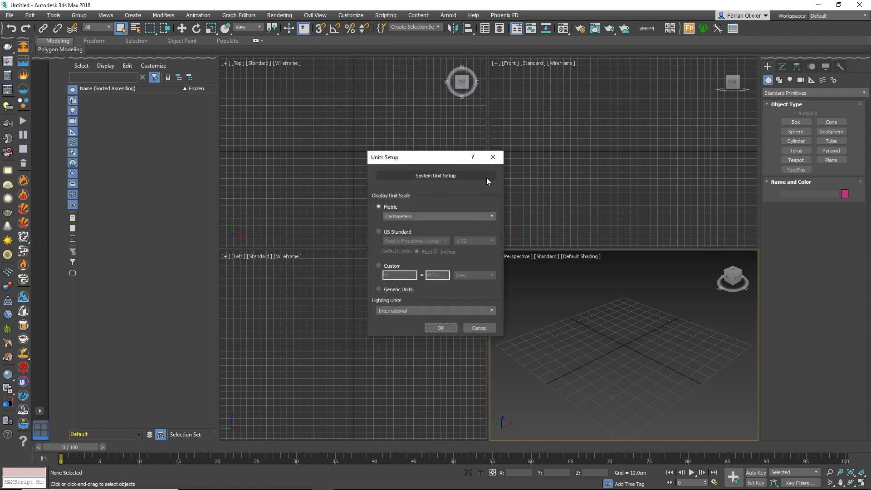
pyautogui.click(437, 176)
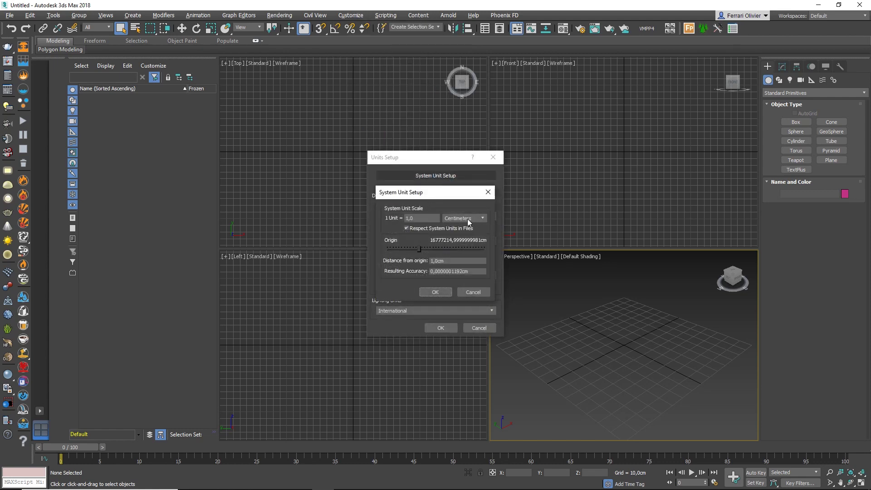
pyautogui.click(447, 292)
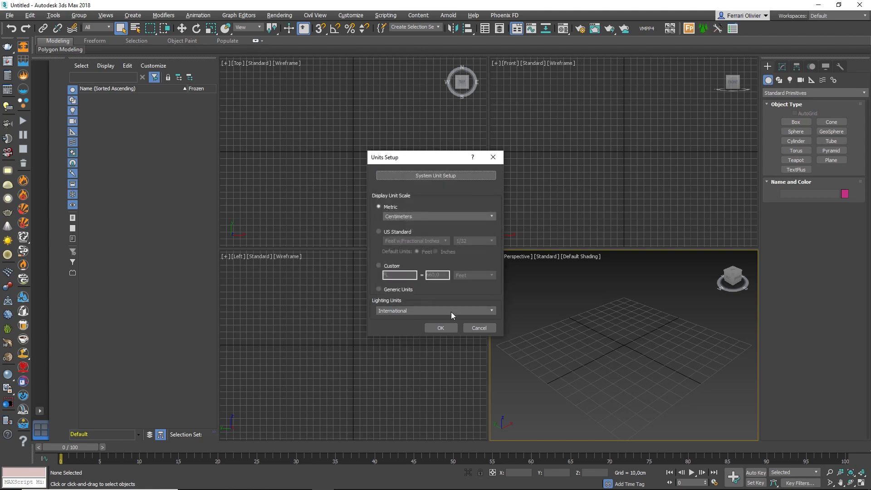
pyautogui.click(441, 328)
pyautogui.click(803, 121)
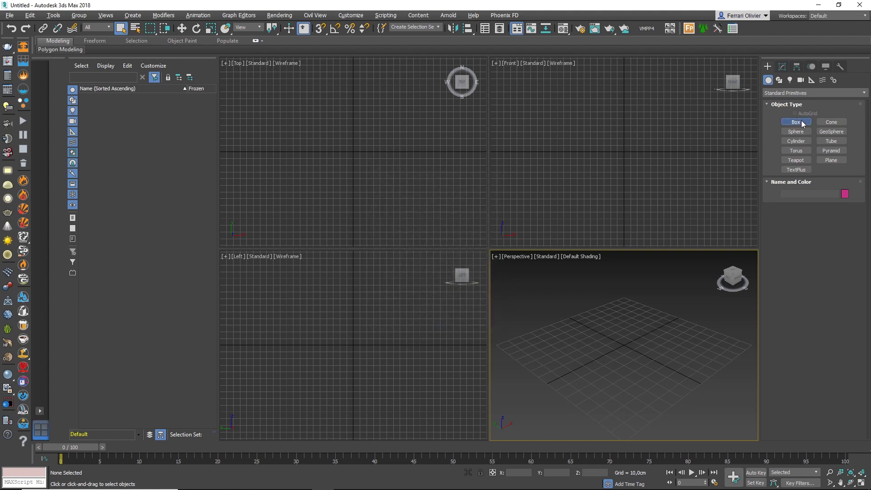
# Draw a flat box and set Length 60, Width 60 and Height 3 cm.
pyautogui.moveTo(595, 336); pyautogui.dragTo(593, 359)
pyautogui.click(594, 352)
pyautogui.click(838, 254)
pyautogui.press('BackSpace')
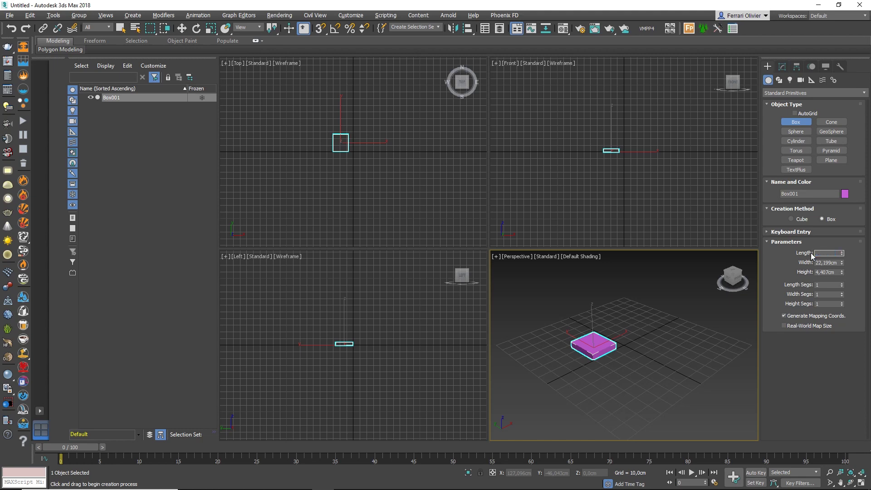
pyautogui.write('6')
pyautogui.press('Tab')
pyautogui.write('60')
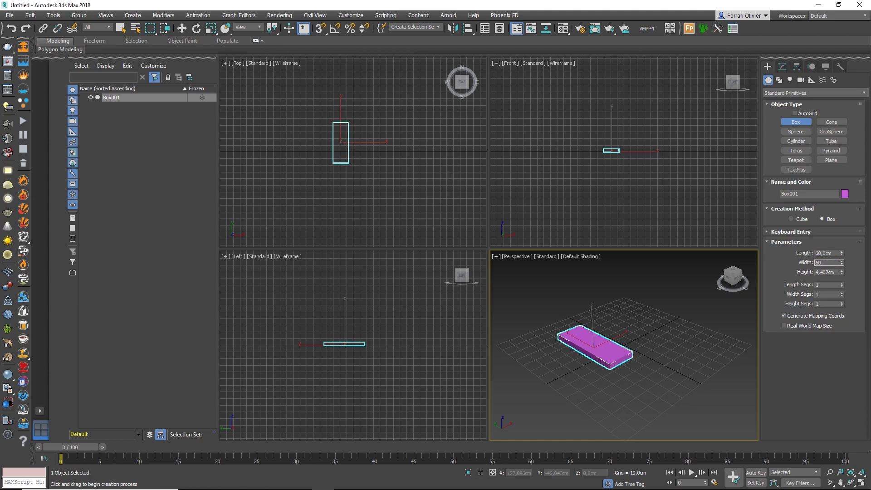
pyautogui.press('Tab')
pyautogui.write('3')
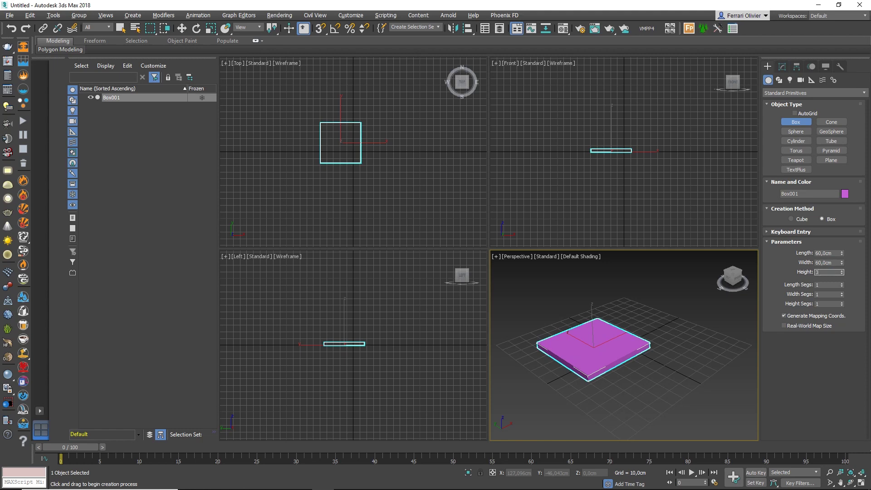
# Give the box 20 length and 20 width segments, finish it, and show edged faces.
pyautogui.click(827, 286)
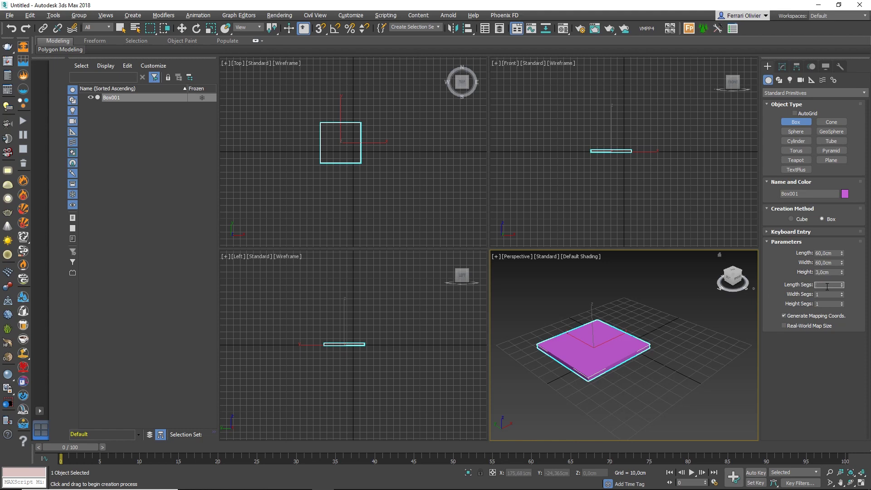
pyautogui.write('20')
pyautogui.press('Tab')
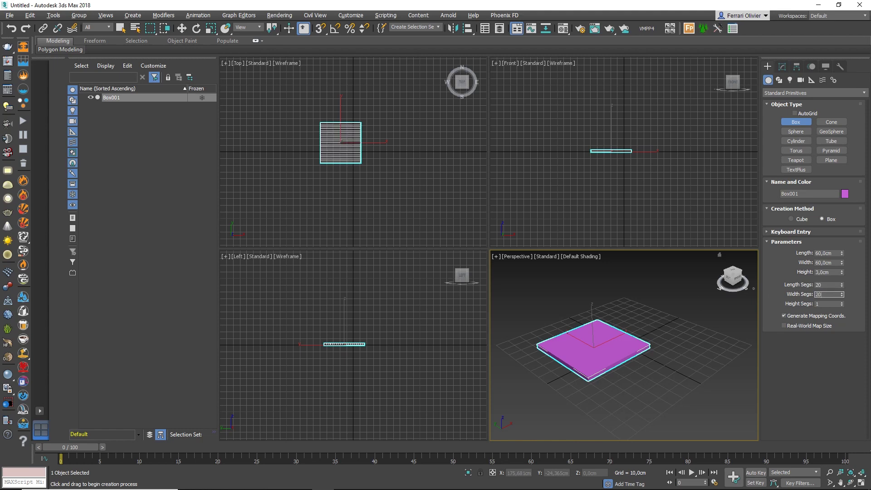
pyautogui.rightClick(687, 334)
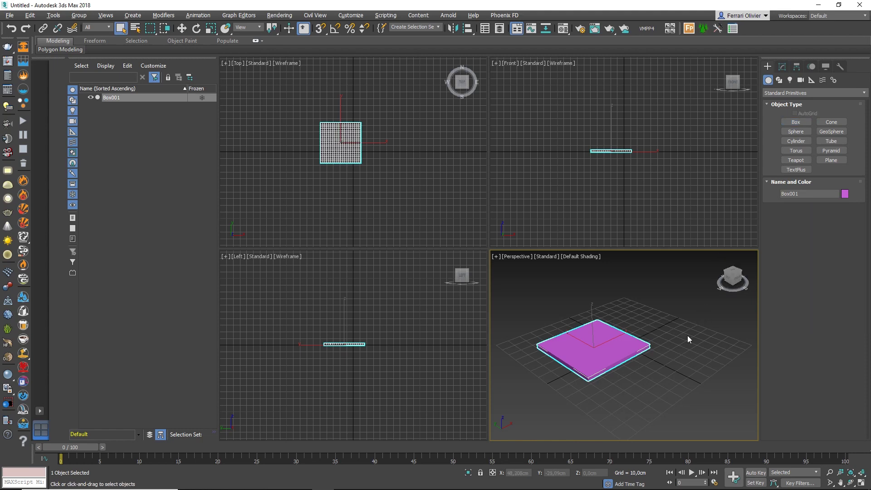
pyautogui.press('F4')
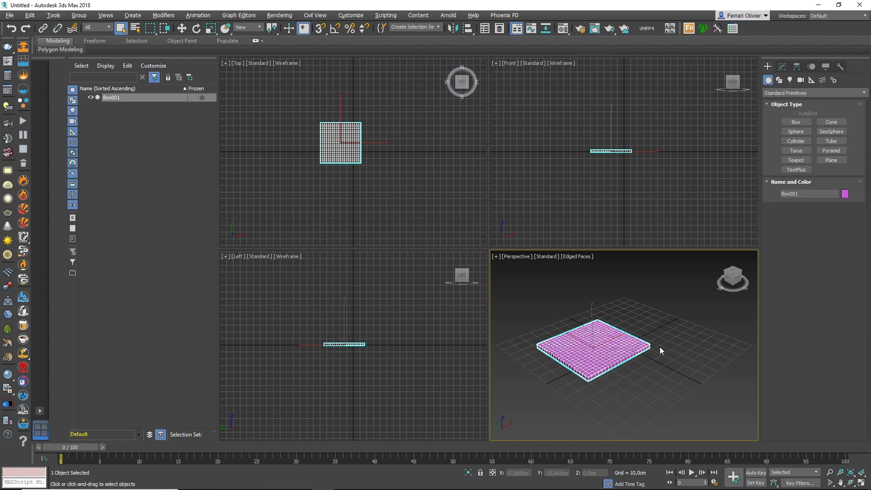
# Switch to a three-small-plus-large-Perspective layout and zoom onto the box with edged faces.
pyautogui.click(41, 410)
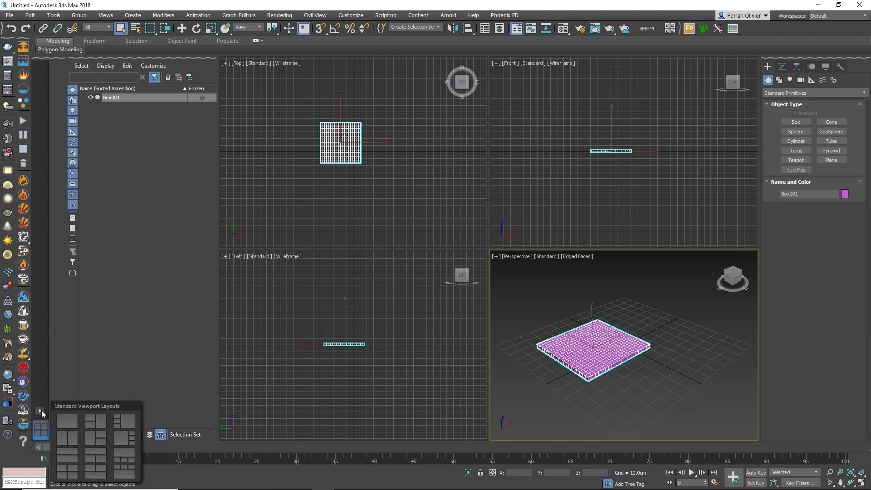
pyautogui.click(119, 421)
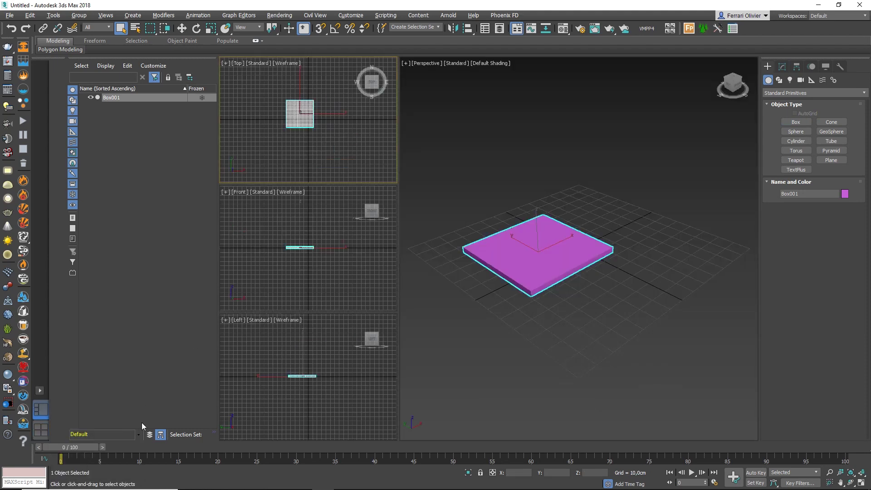
pyautogui.moveTo(420, 299)
pyautogui.mouseDown(button='middle')
pyautogui.moveTo(456, 305)
pyautogui.moveTo(480, 329)
pyautogui.mouseUp(button='middle')
pyautogui.press('F4')
pyautogui.scroll(4, 505, 306)
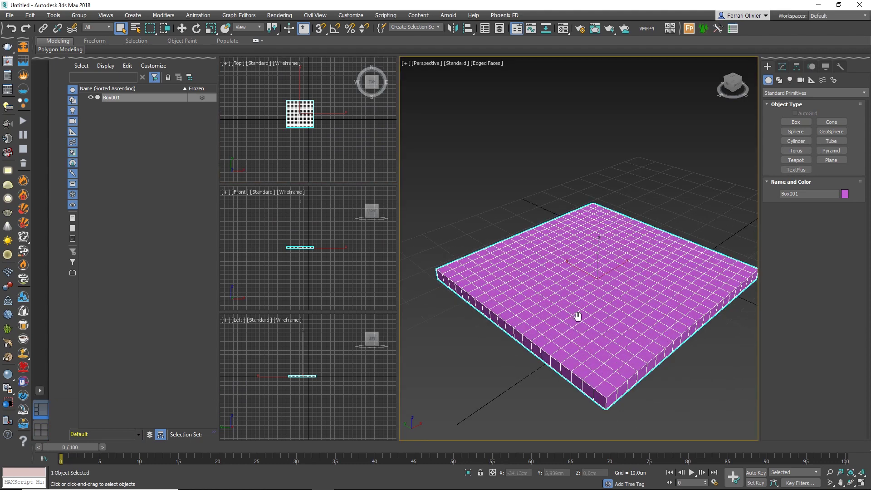
pyautogui.moveTo(578, 311); pyautogui.dragTo(567, 296, button='middle')
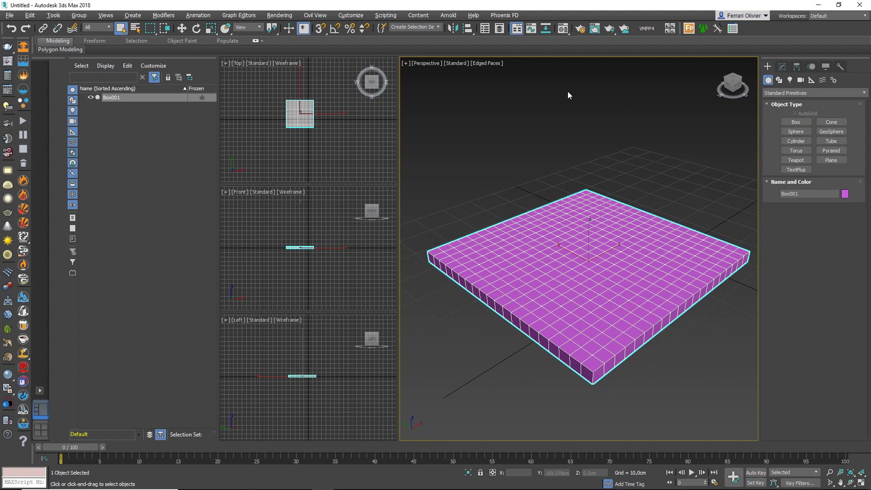
# Open and close Render Setup, then open the object category list.
pyautogui.click(283, 17)
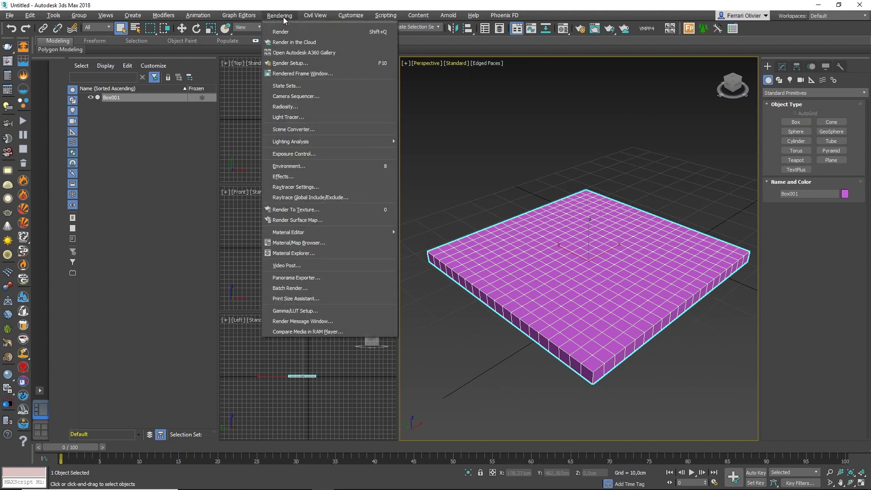
pyautogui.click(288, 61)
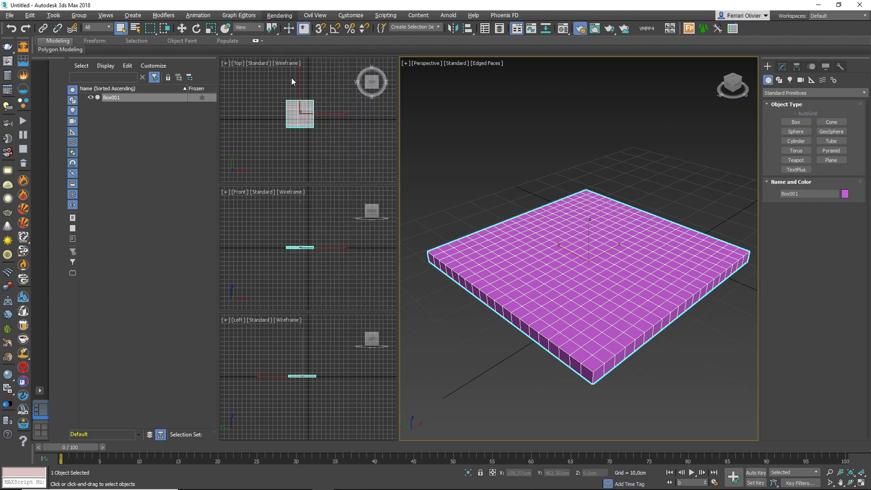
pyautogui.click(164, 105)
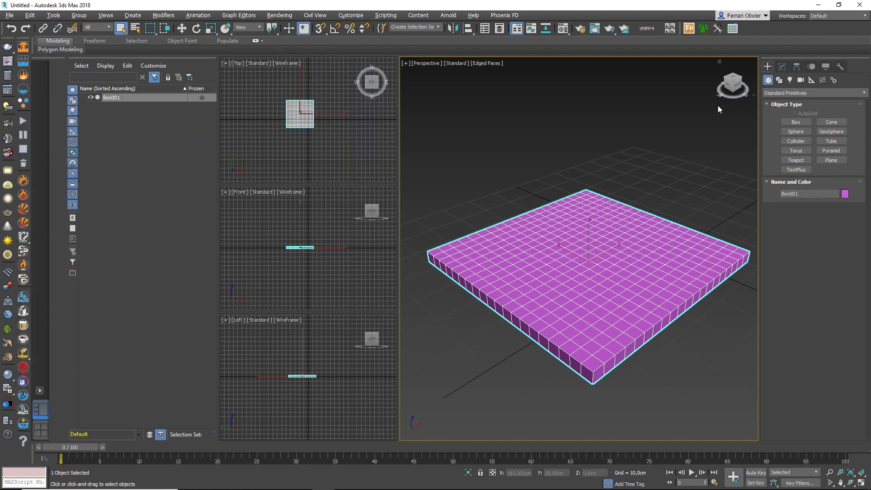
pyautogui.click(796, 95)
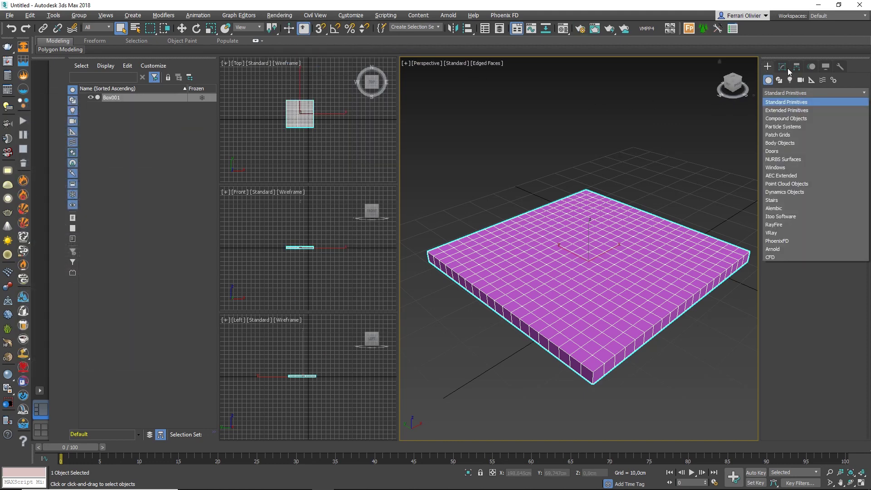
# Add a Cloth modifier to Box001.
pyautogui.click(782, 66)
pyautogui.click(789, 94)
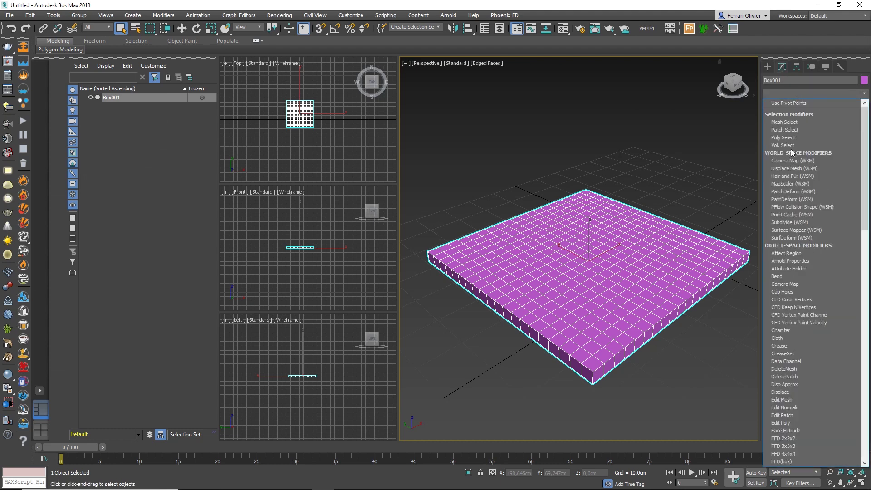
pyautogui.press('c')
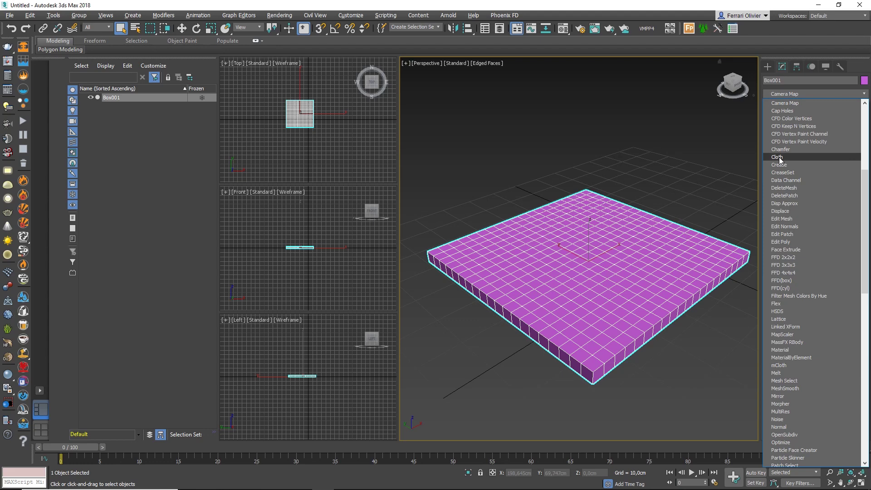
pyautogui.click(780, 157)
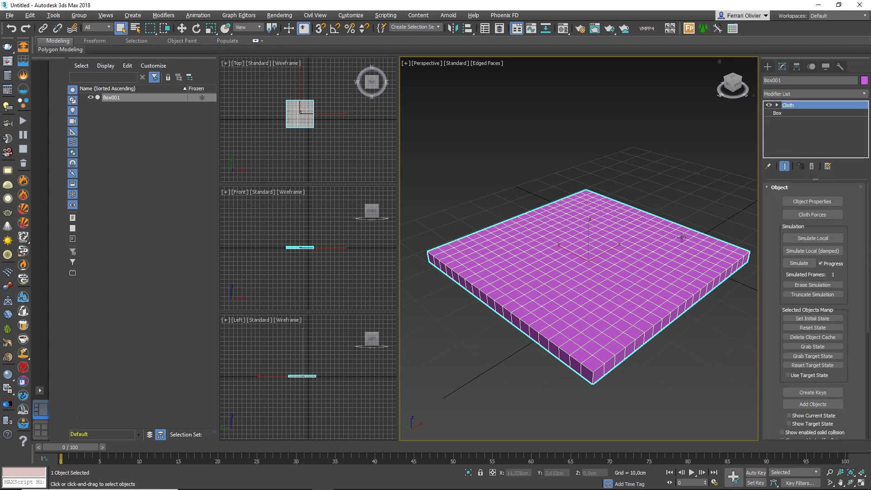
# In Cloth Object Properties, make Box001 a Cloth object with pressure 25.
pyautogui.moveTo(658, 243); pyautogui.dragTo(647, 214, button='middle')
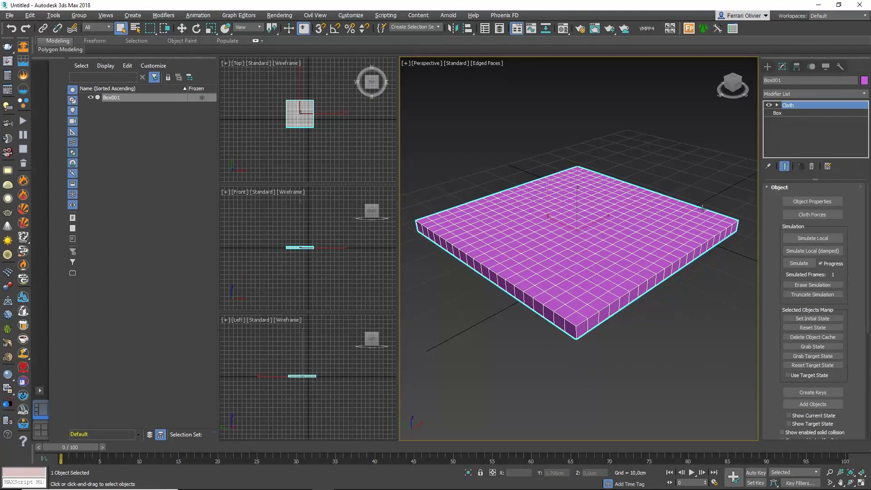
pyautogui.click(812, 202)
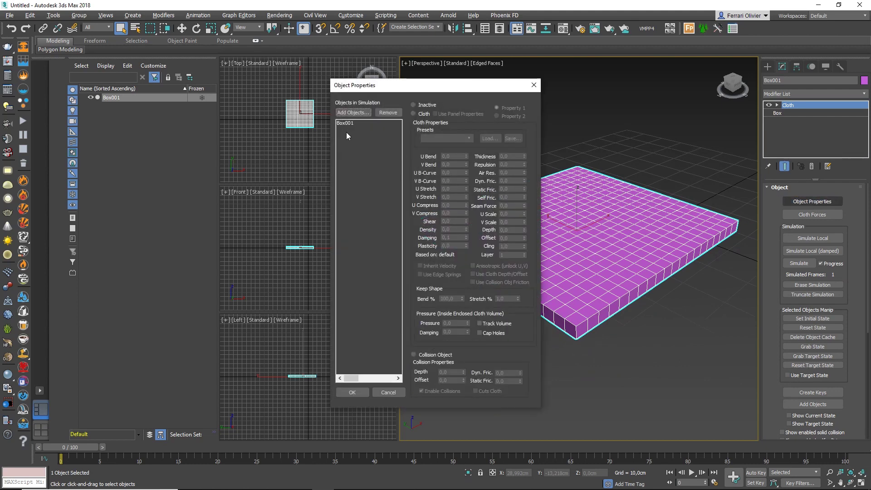
pyautogui.click(347, 123)
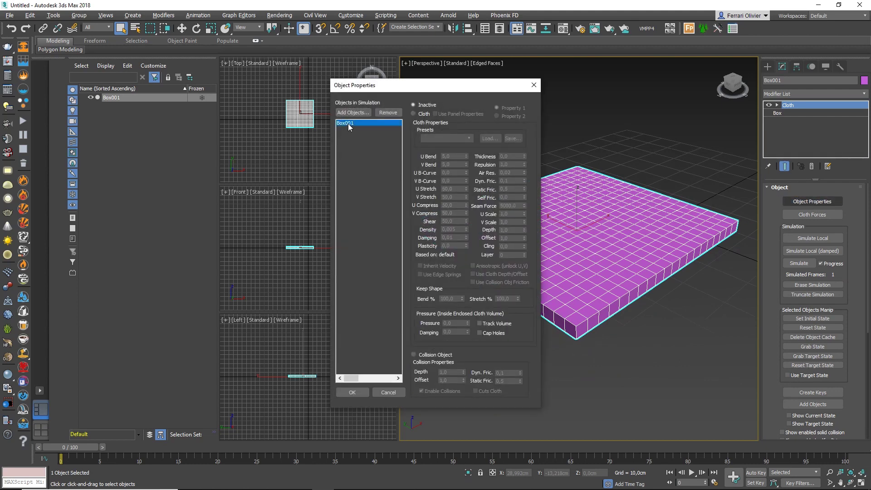
pyautogui.click(423, 114)
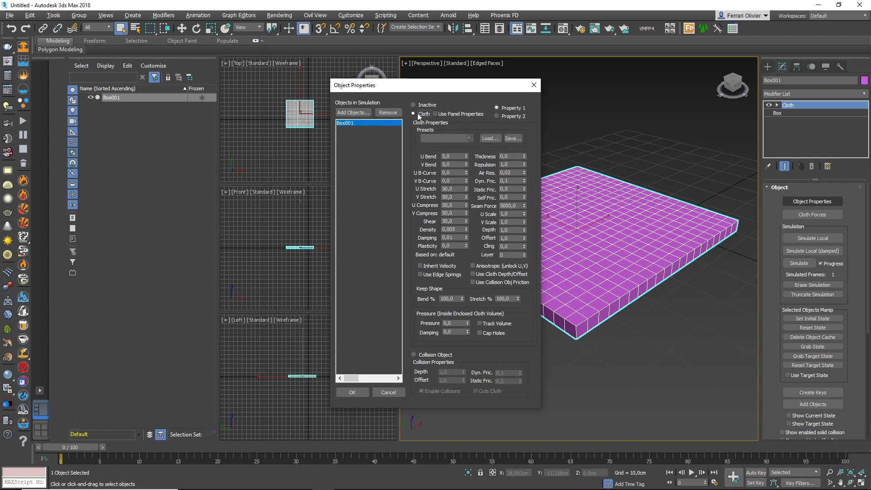
pyautogui.doubleClick(458, 323)
pyautogui.click(357, 392)
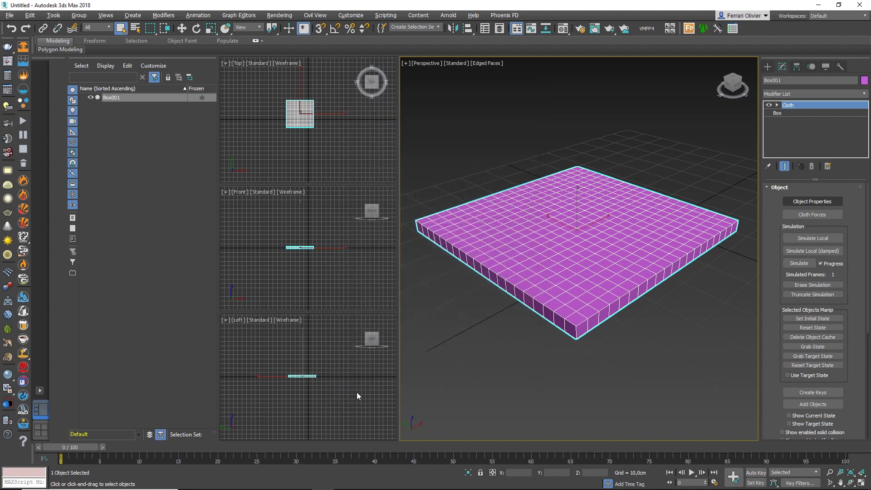
# Change the cloth Simulation Parameters gravity from -980 to 0.
pyautogui.click(800, 242)
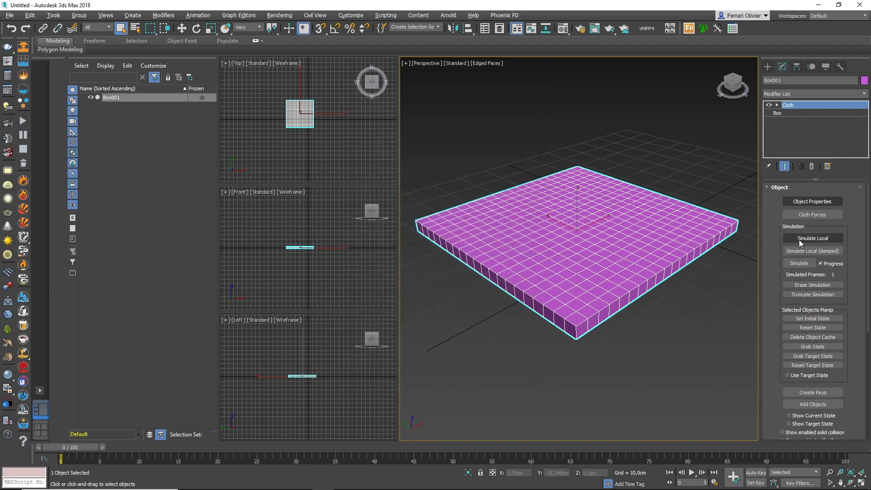
pyautogui.scroll(-3, 860, 315)
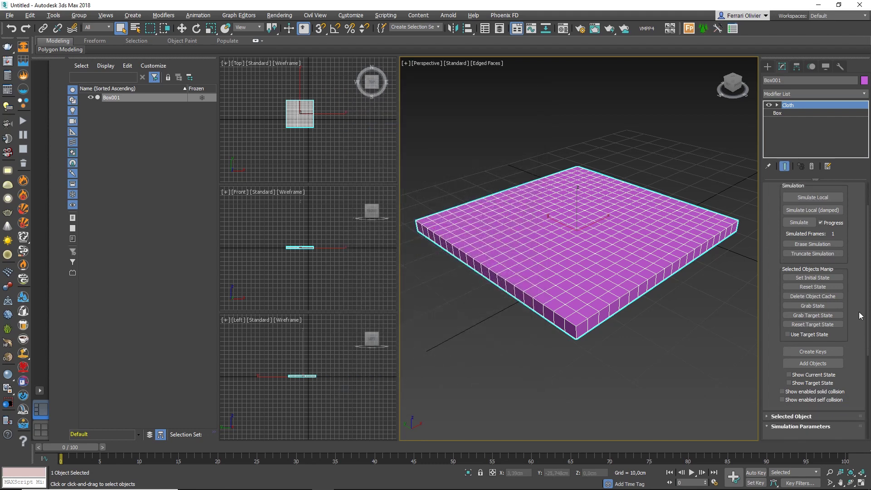
pyautogui.scroll(-3, 860, 315)
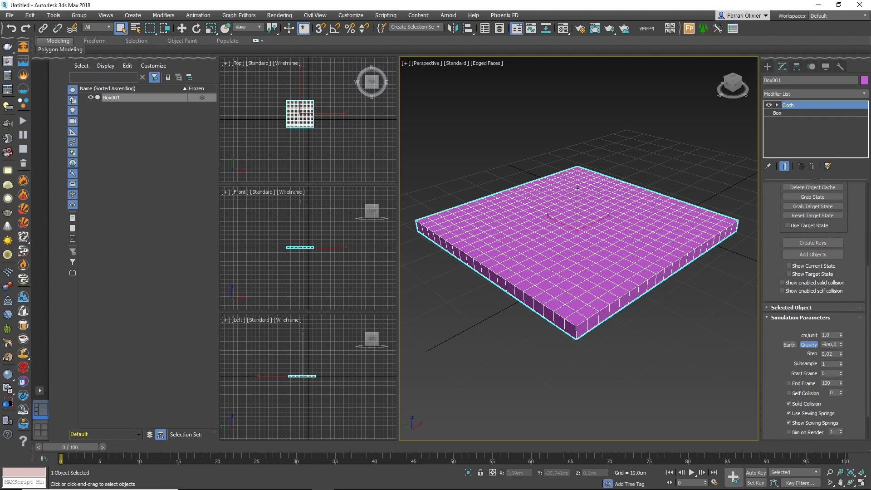
pyautogui.moveTo(841, 344); pyautogui.dragTo(820, 343)
pyautogui.write('-980')
pyautogui.press('Return')
pyautogui.write('0')
pyautogui.scroll(2, 858, 278)
pyautogui.scroll(3, 858, 278)
pyautogui.scroll(1, 858, 278)
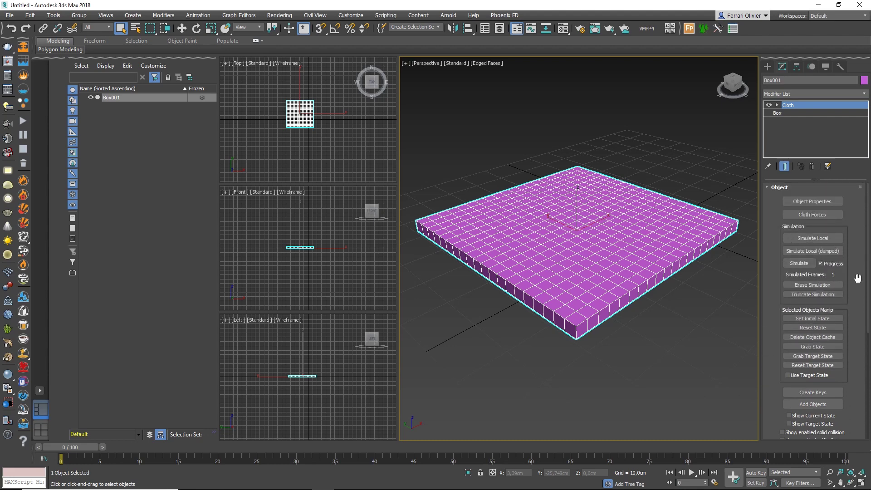
# Run Simulate Local until the box puffs into a pillow, then orbit to inspect it.
pyautogui.click(819, 237)
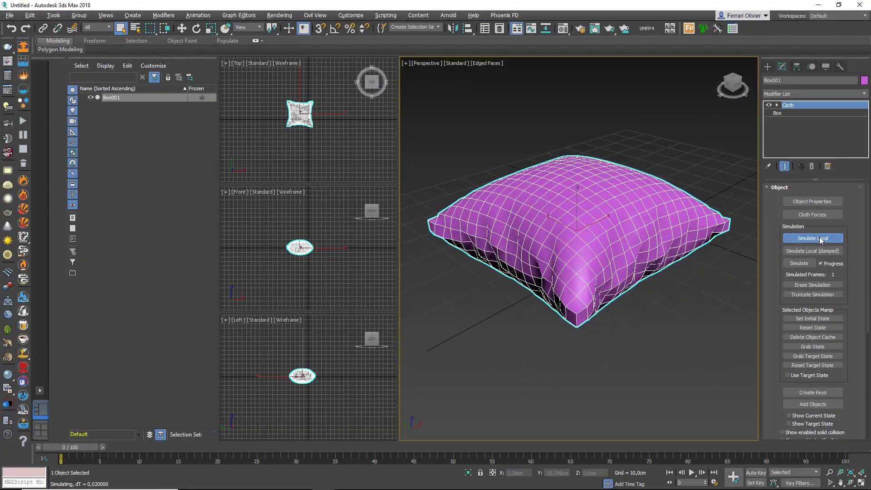
pyautogui.click(821, 239)
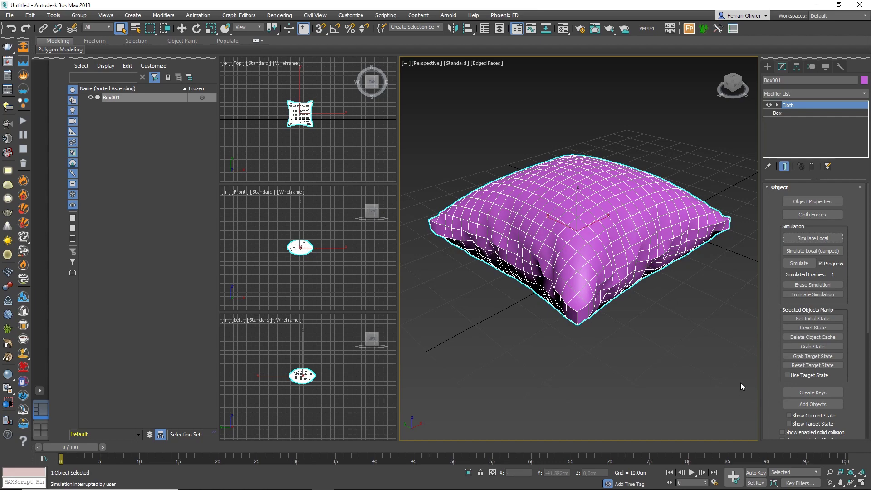
pyautogui.click(850, 483)
pyautogui.moveTo(595, 268)
pyautogui.mouseDown()
pyautogui.moveTo(564, 255)
pyautogui.moveTo(553, 330)
pyautogui.mouseUp()
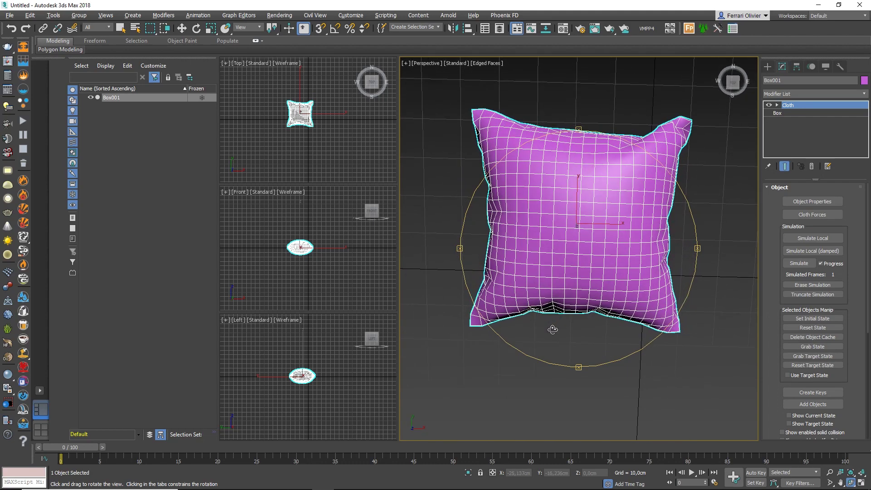
pyautogui.moveTo(552, 330); pyautogui.dragTo(688, 249)
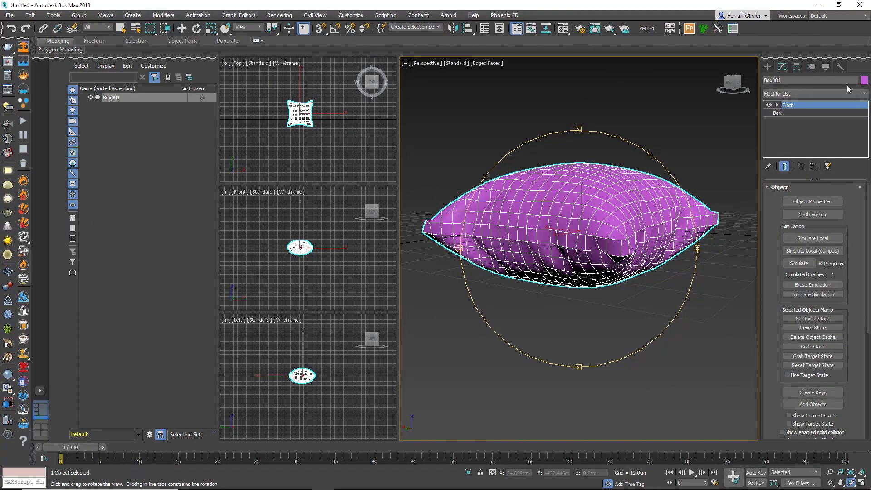
pyautogui.click(782, 93)
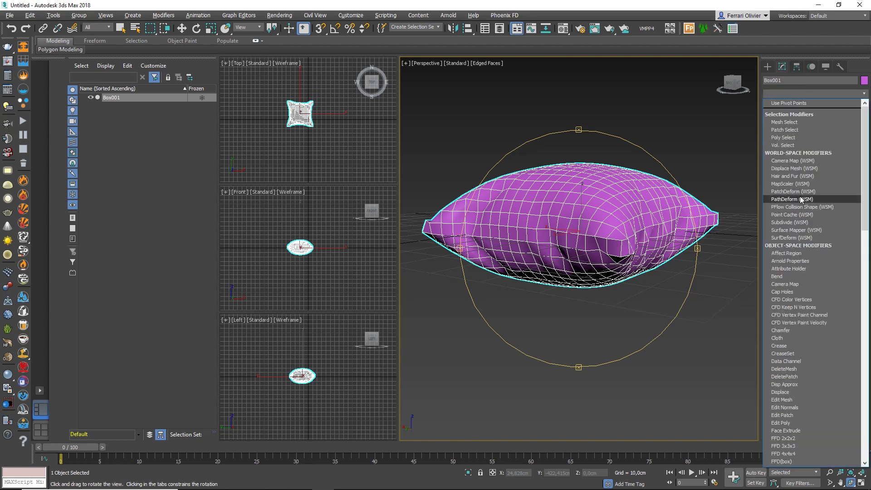
# Add Edit Poly and connect an 80-edge ring into a new loop around the pillow's middle.
pyautogui.press('e')
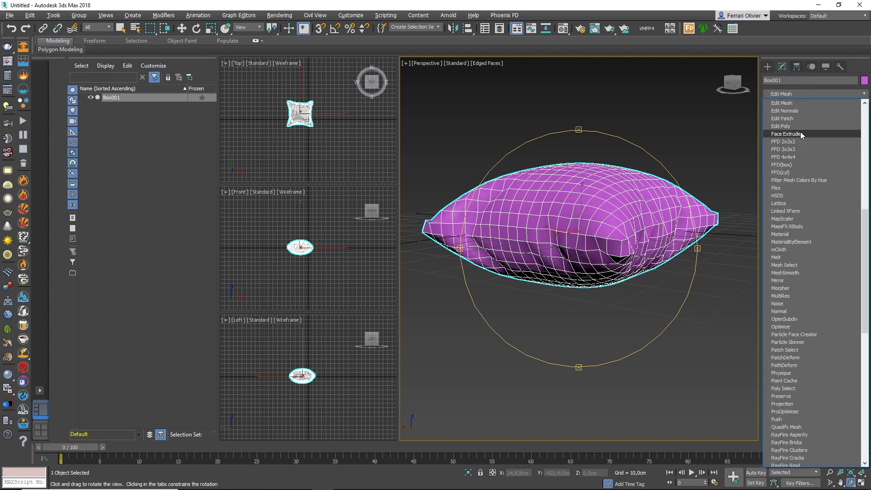
pyautogui.click(798, 126)
pyautogui.press('2')
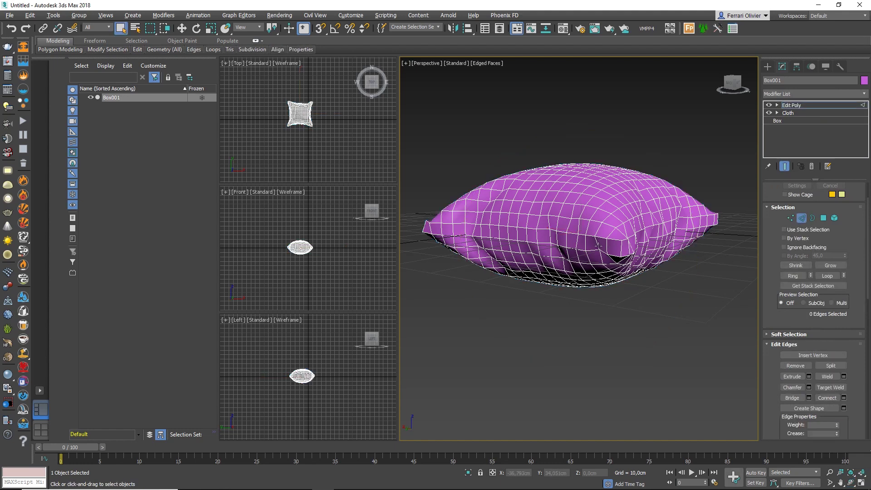
pyautogui.click(594, 244)
pyautogui.click(788, 274)
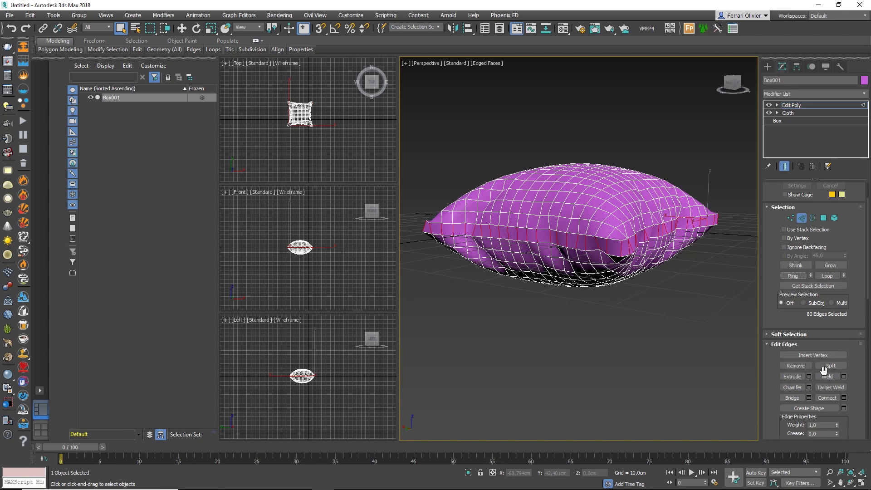
pyautogui.click(834, 396)
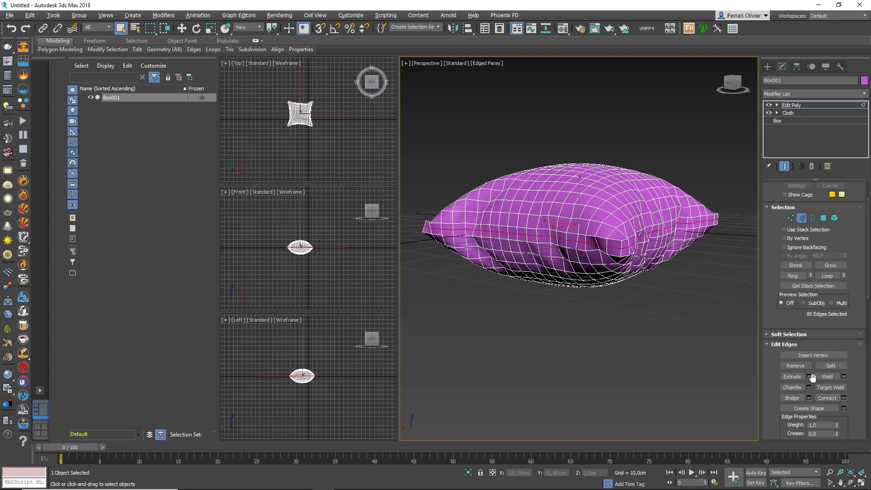
# Extrude the new edge loop by -2 cm as a seam and view in wireframe.
pyautogui.scroll(3, 695, 276)
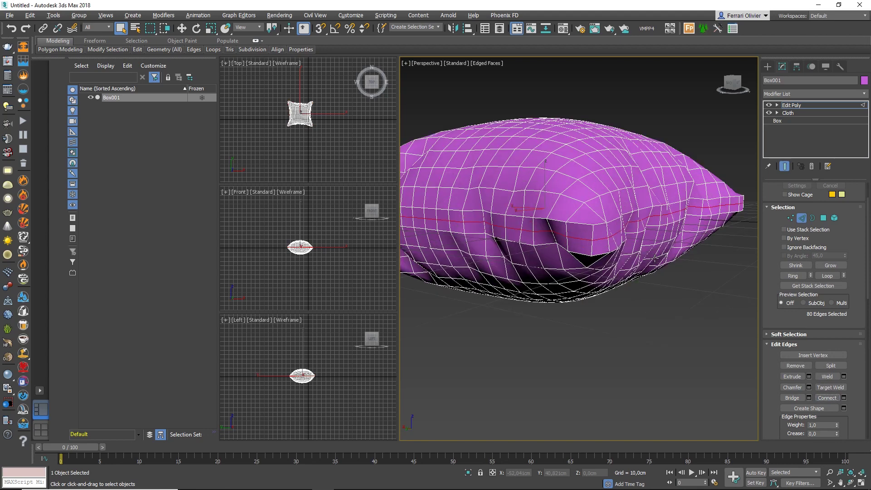
pyautogui.keyDown('alt'); pyautogui.moveTo(655, 258); pyautogui.dragTo(689, 287, button='middle'); pyautogui.keyUp('alt')
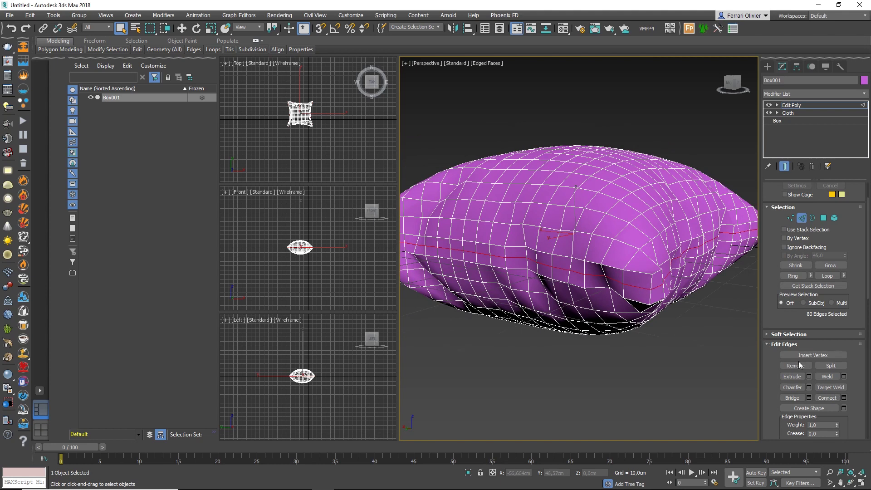
pyautogui.click(808, 376)
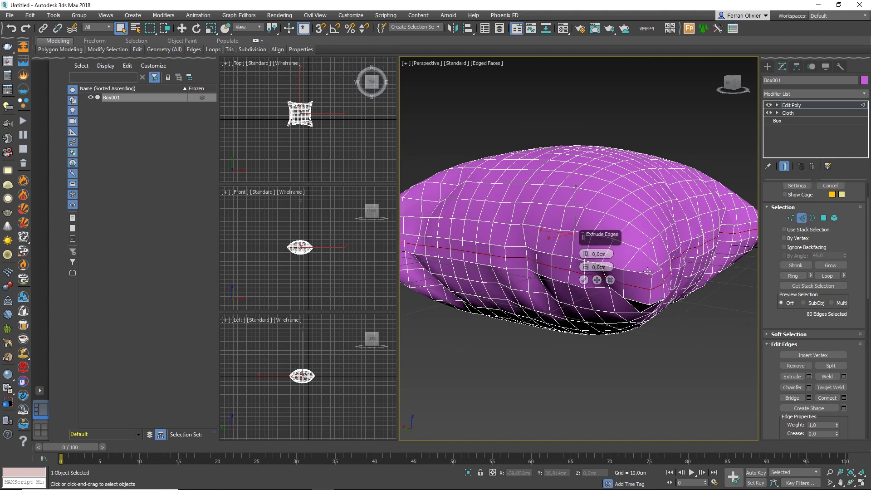
pyautogui.moveTo(587, 258); pyautogui.dragTo(592, 258)
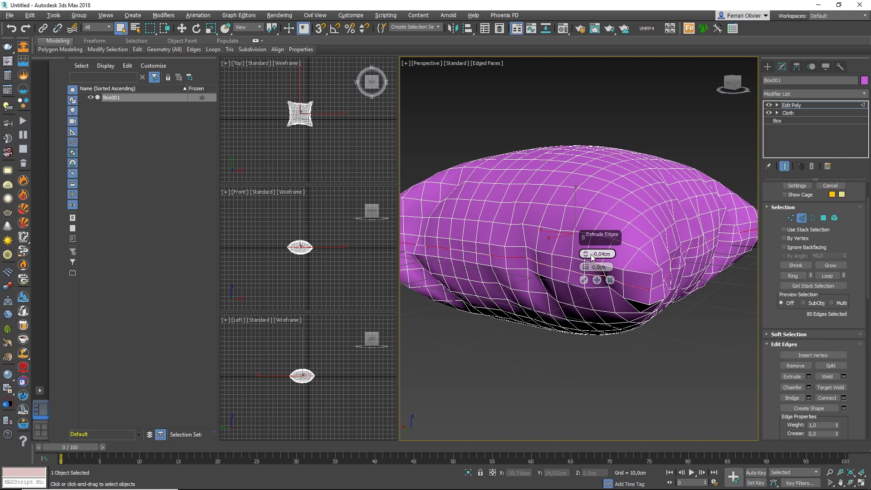
pyautogui.click(619, 254)
pyautogui.press('Return')
pyautogui.click(585, 280)
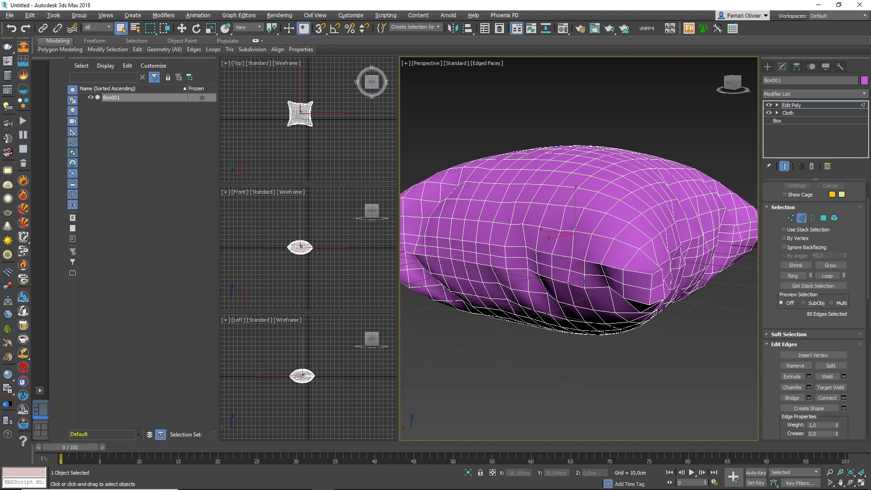
pyautogui.press('F3')
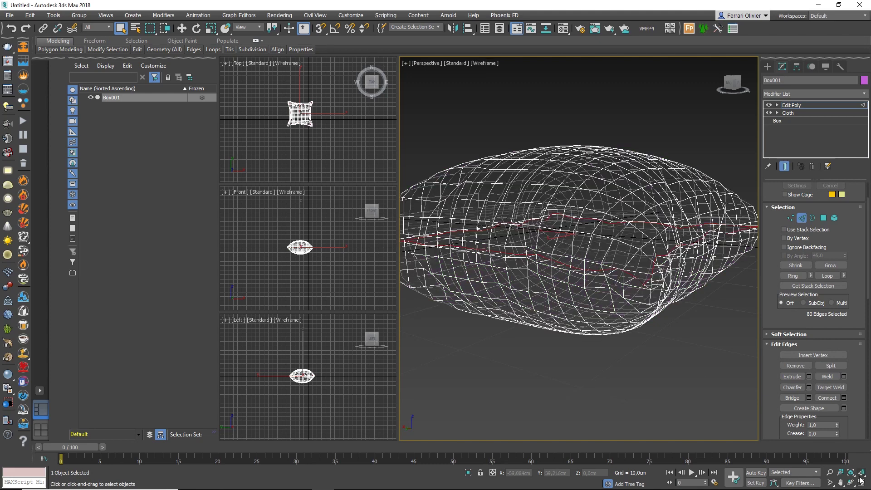
# Orbit down onto the pillow, show it shaded with edges, and return Edit Poly to object level.
pyautogui.click(851, 483)
pyautogui.moveTo(558, 254)
pyautogui.mouseDown()
pyautogui.moveTo(552, 326)
pyautogui.moveTo(561, 291)
pyautogui.moveTo(533, 298)
pyautogui.mouseUp()
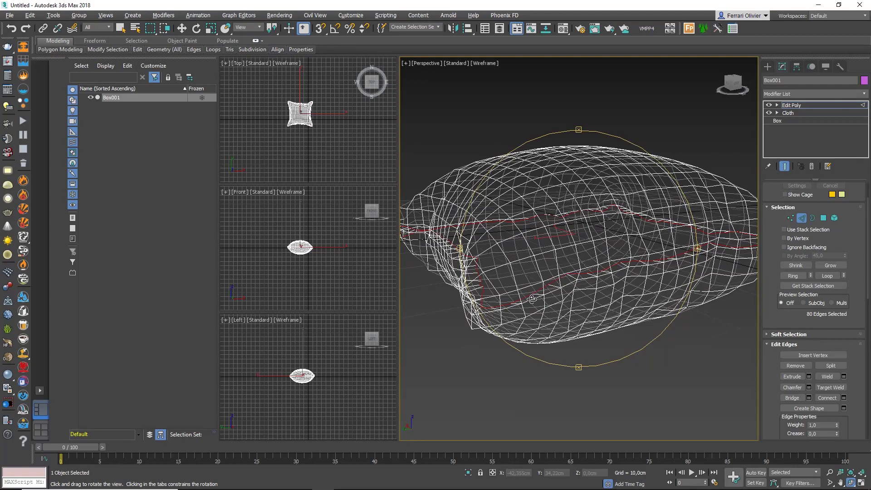
pyautogui.press('F3')
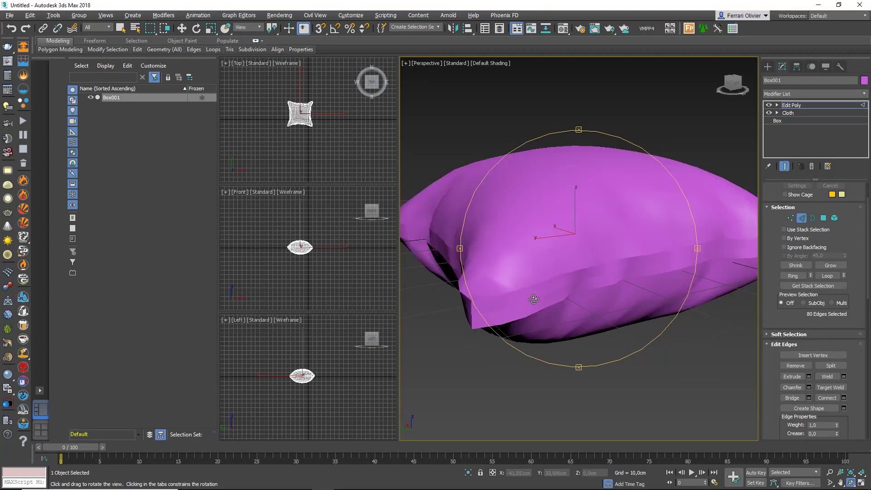
pyautogui.press('F4')
pyautogui.moveTo(575, 266); pyautogui.dragTo(562, 276)
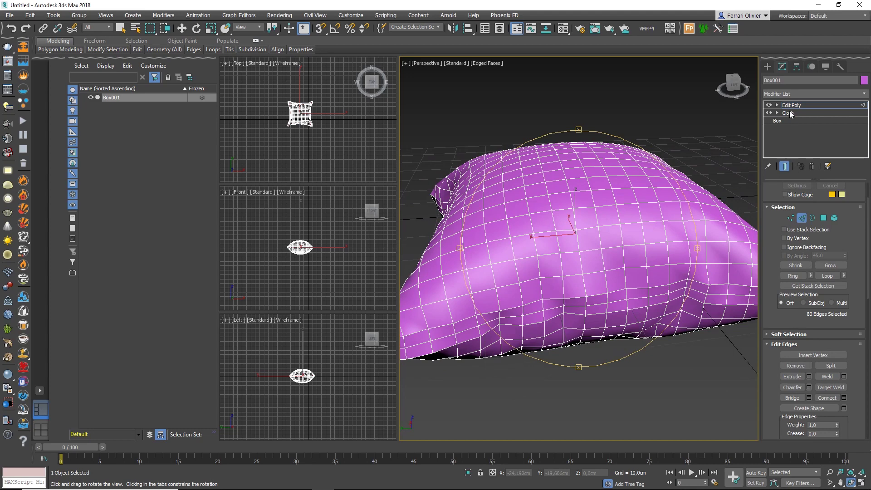
pyautogui.click(805, 220)
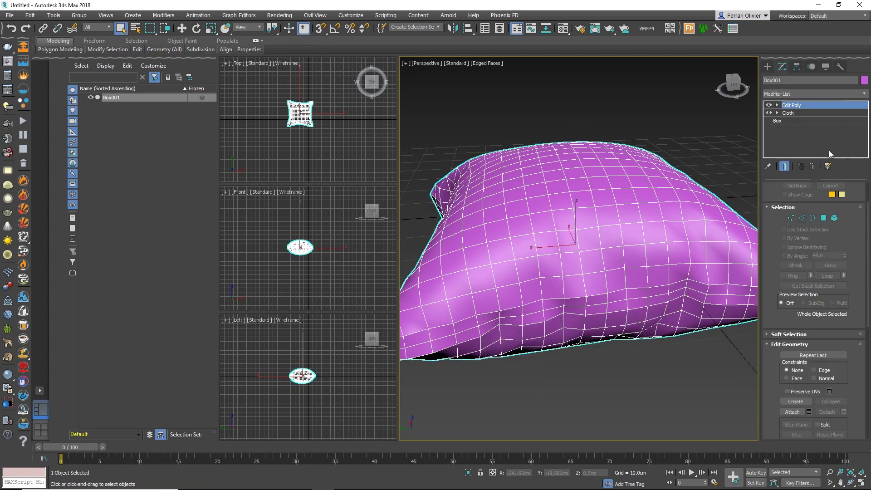
# Add a TurboSmooth modifier above Edit Poly and orbit to view the smoothed pillow.
pyautogui.click(809, 94)
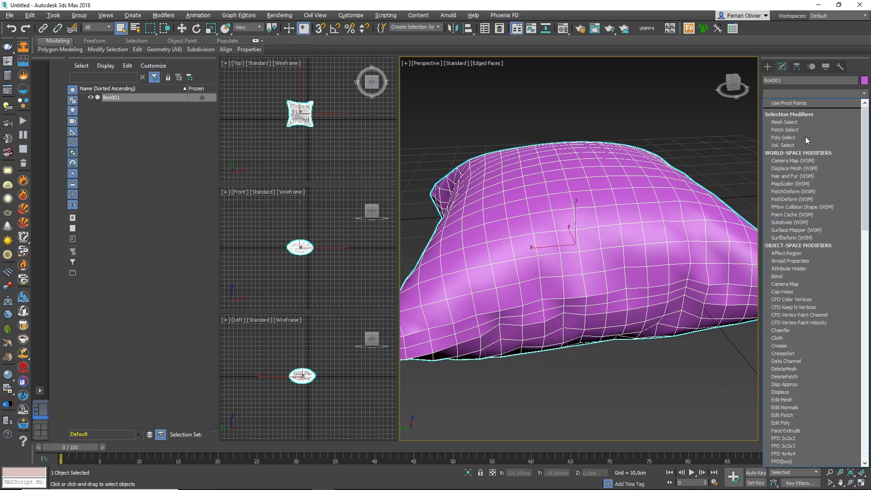
pyautogui.press('t')
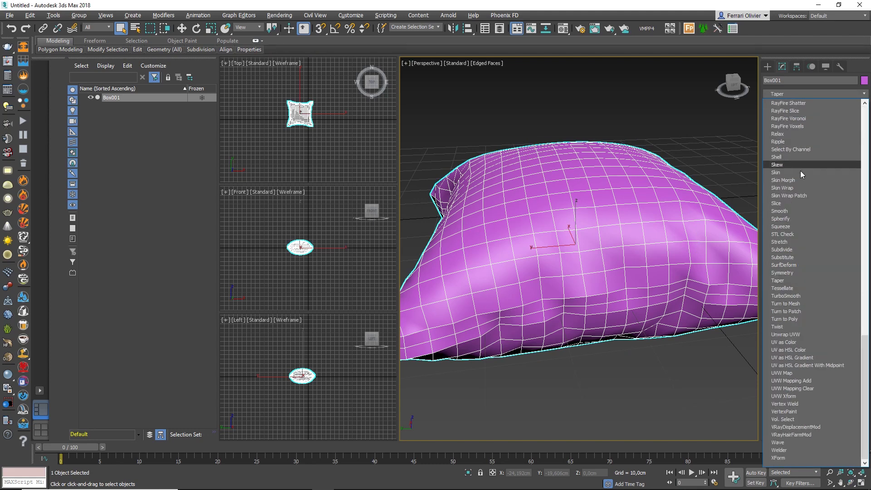
pyautogui.click(802, 295)
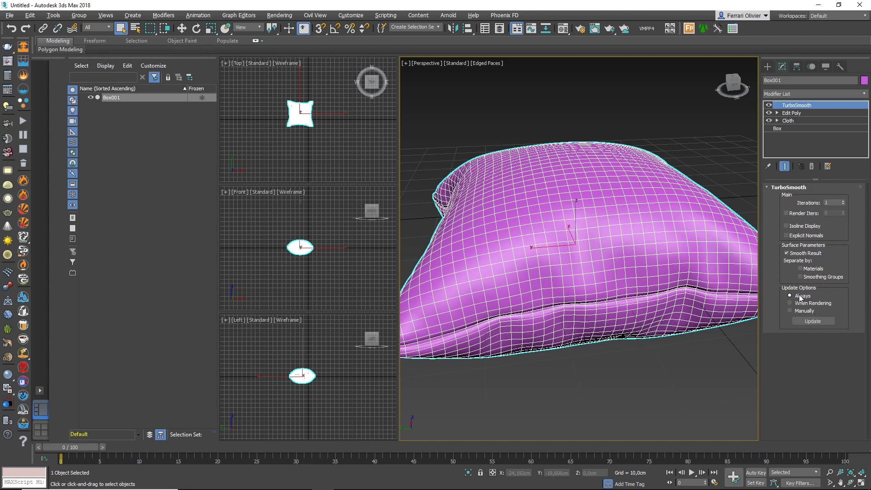
pyautogui.scroll(-3, 632, 270)
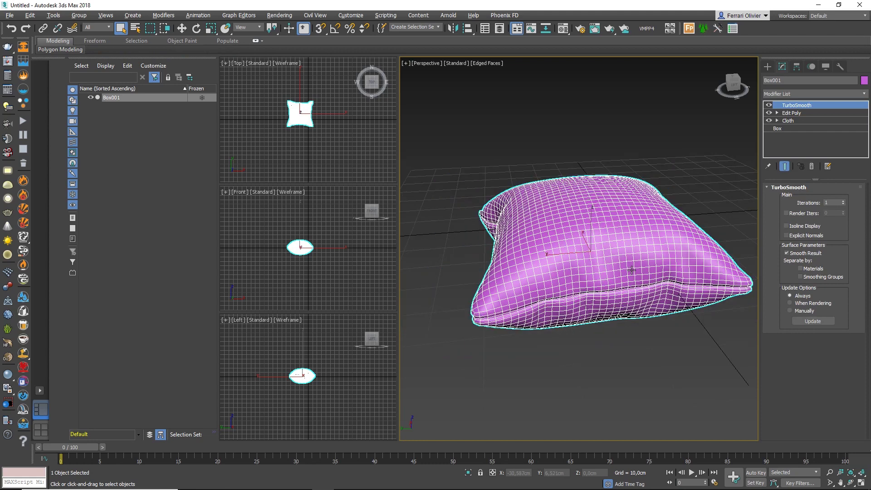
pyautogui.click(851, 482)
pyautogui.moveTo(617, 235); pyautogui.dragTo(643, 245)
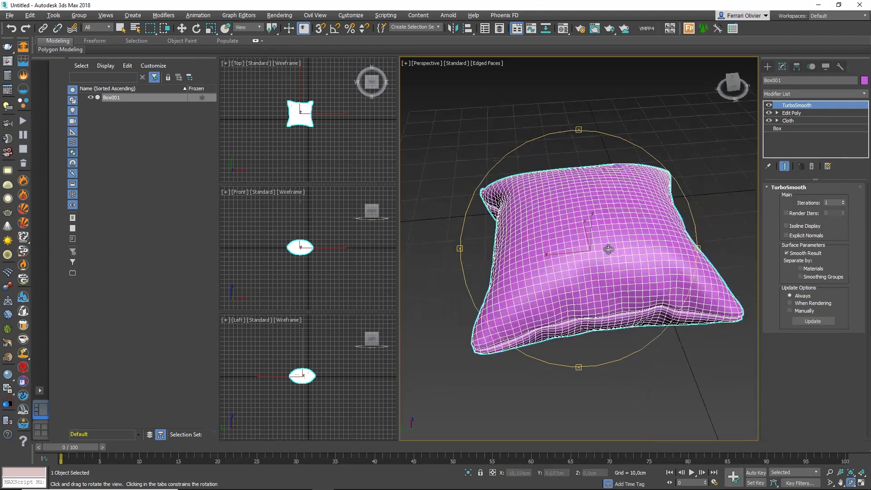
pyautogui.moveTo(616, 251)
pyautogui.mouseDown()
pyautogui.moveTo(671, 236)
pyautogui.moveTo(609, 252)
pyautogui.mouseUp()
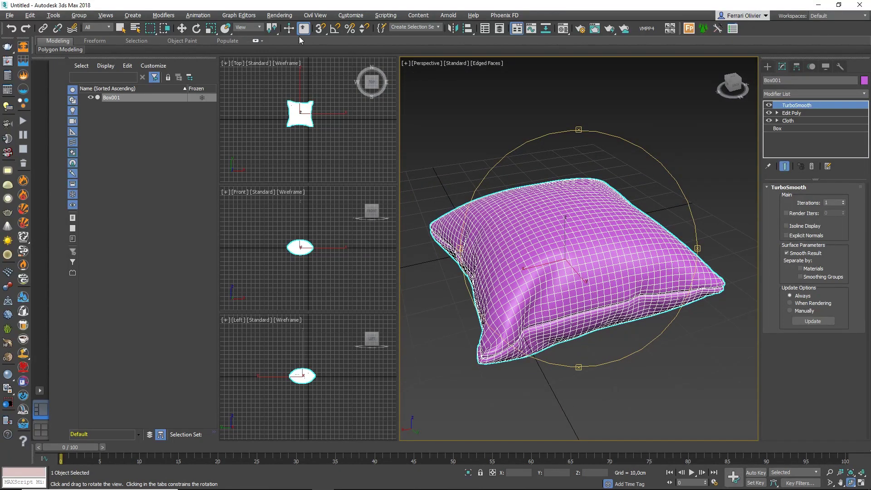
pyautogui.click(284, 16)
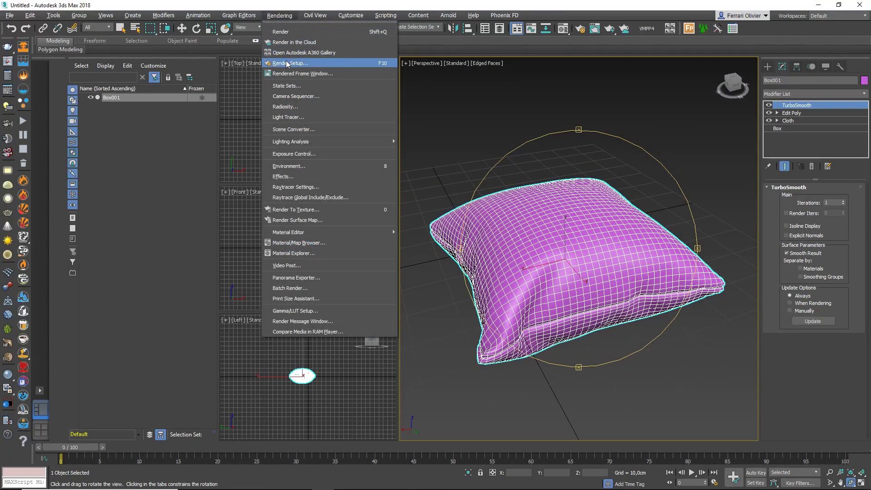
# Open Render Setup and set the renderer to V-Ray Next, update 1.1.
pyautogui.click(286, 61)
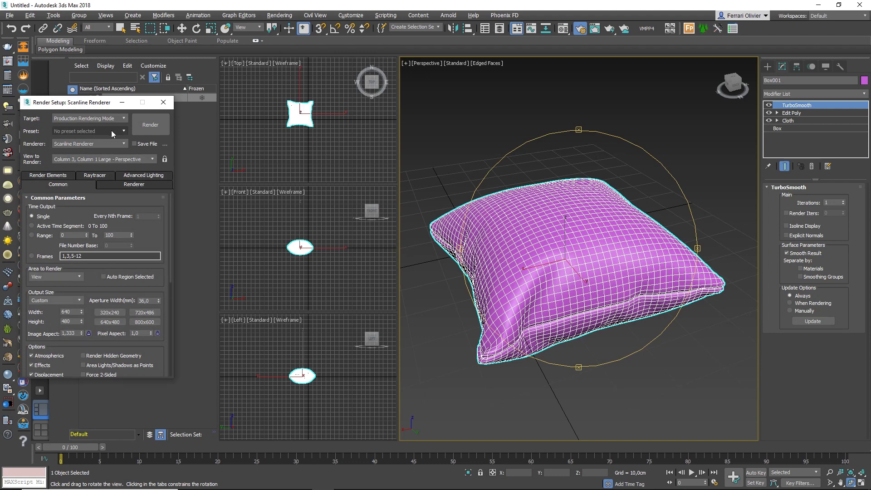
pyautogui.click(90, 145)
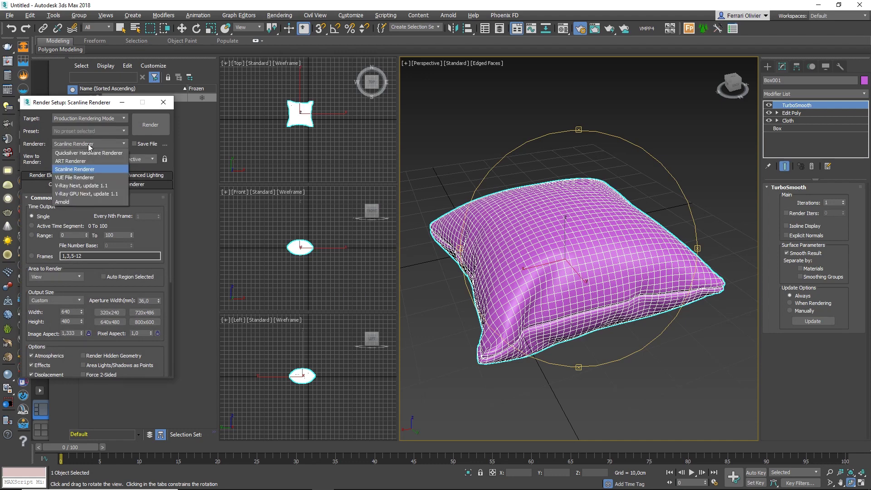
pyautogui.click(83, 186)
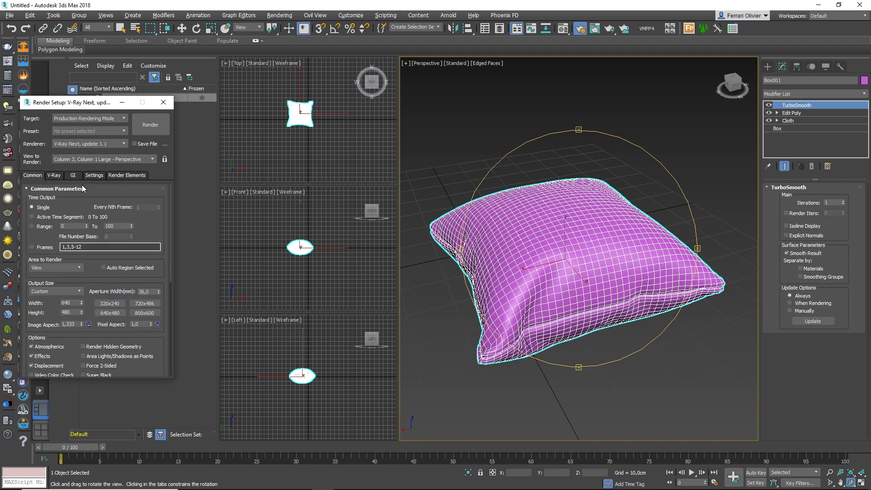
# Browse the V-Ray, GI, Settings and Render Elements tabs, then return to Common.
pyautogui.click(94, 176)
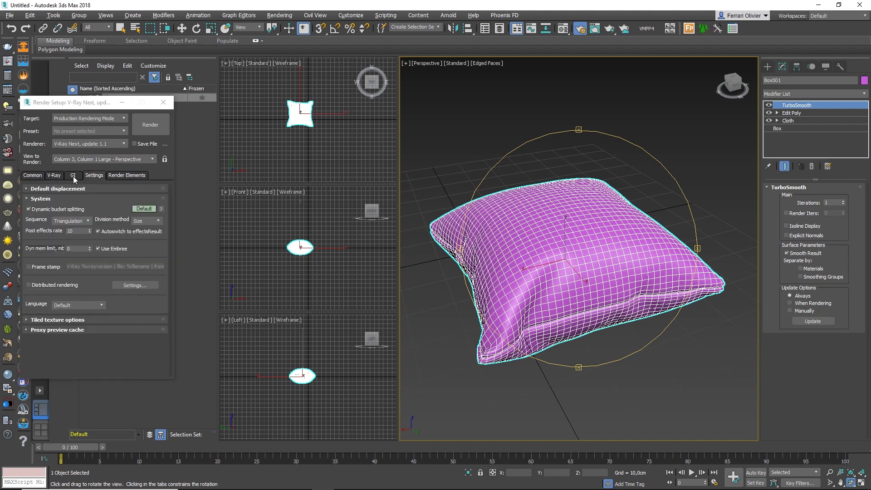
pyautogui.click(56, 177)
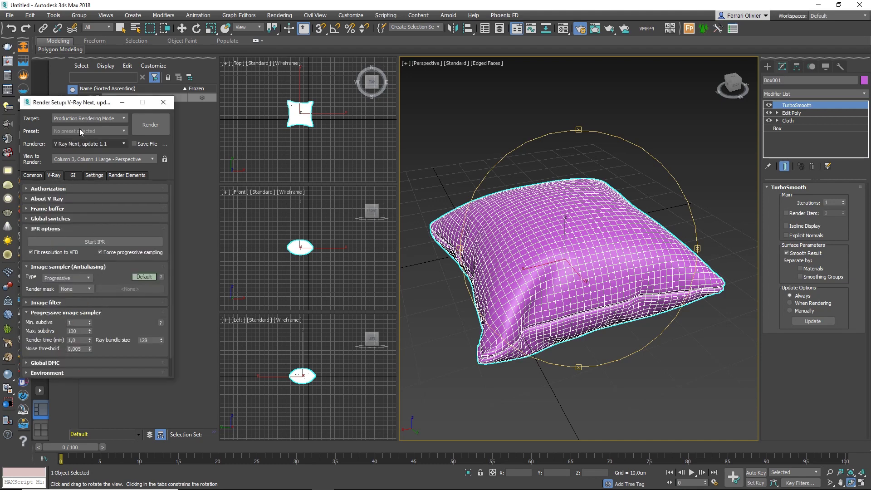
pyautogui.moveTo(80, 102); pyautogui.dragTo(414, 114)
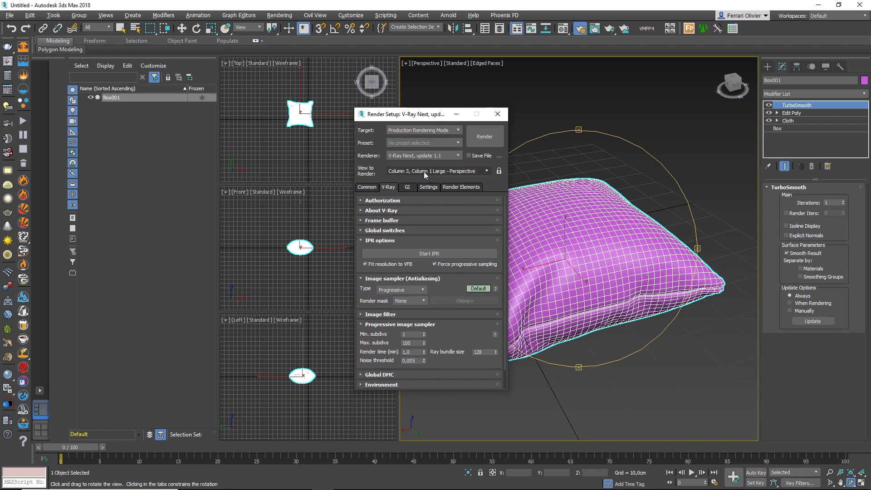
pyautogui.click(408, 188)
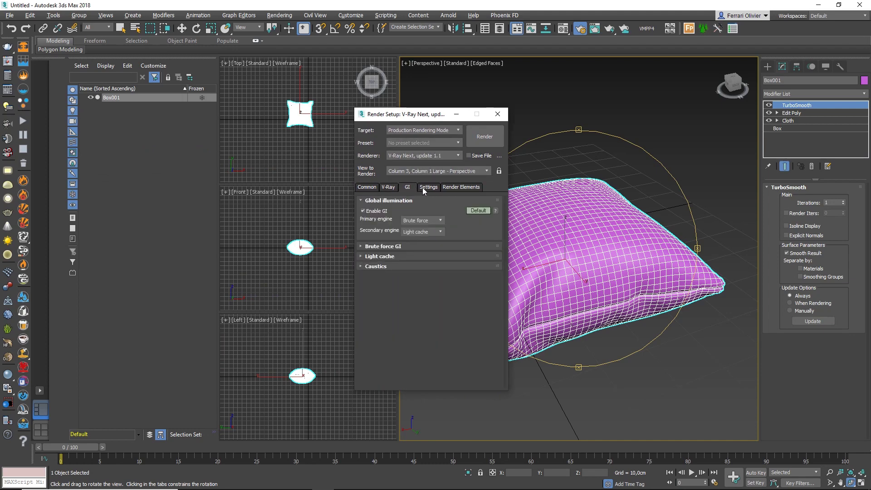
pyautogui.click(423, 187)
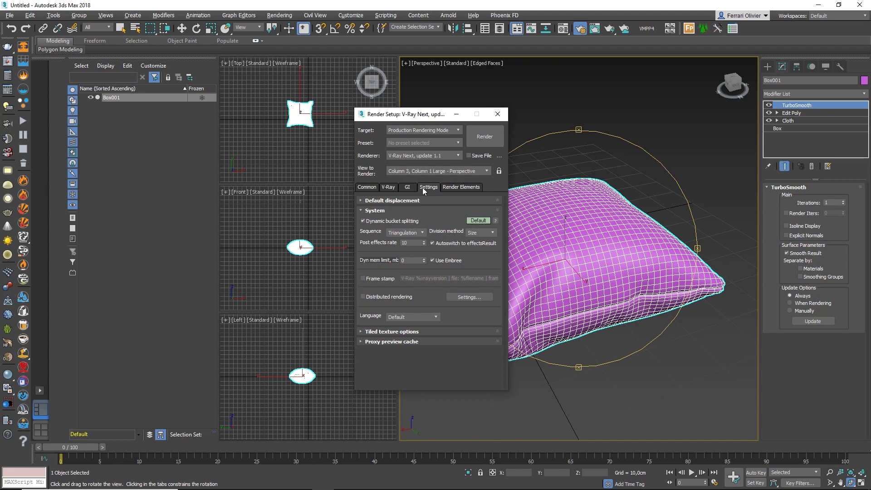
pyautogui.click(391, 331)
pyautogui.click(453, 189)
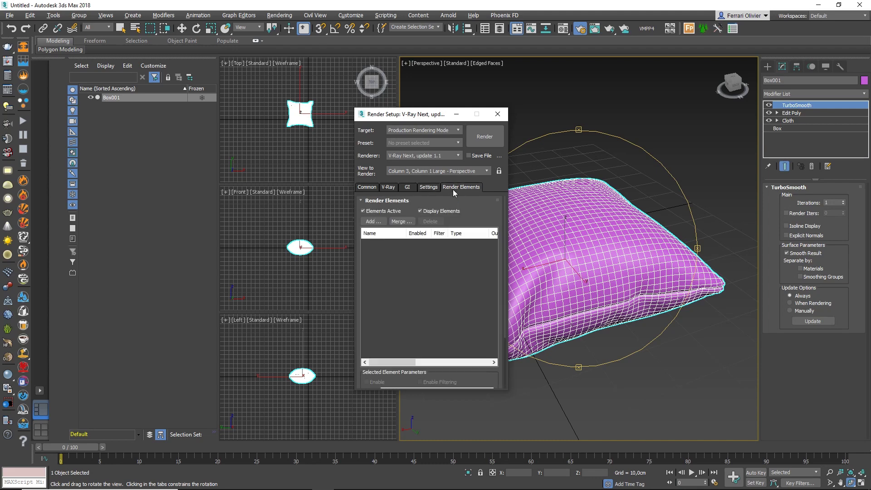
pyautogui.click(369, 190)
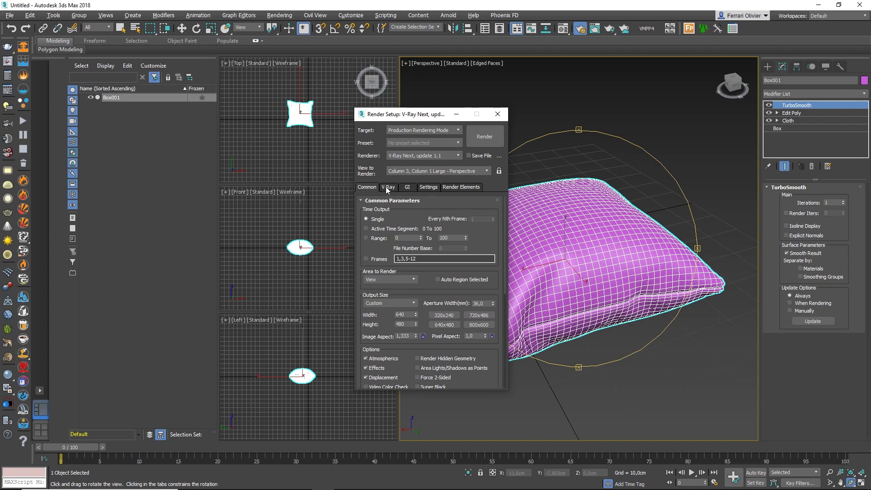
pyautogui.click(427, 156)
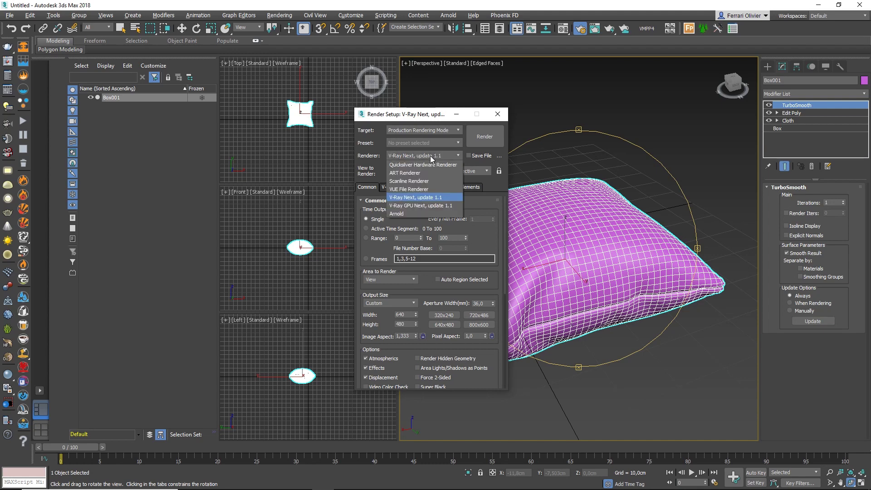
# Switch the renderer to V-Ray GPU Next with both CPU and RTX 2070 devices enabled.
pyautogui.click(409, 206)
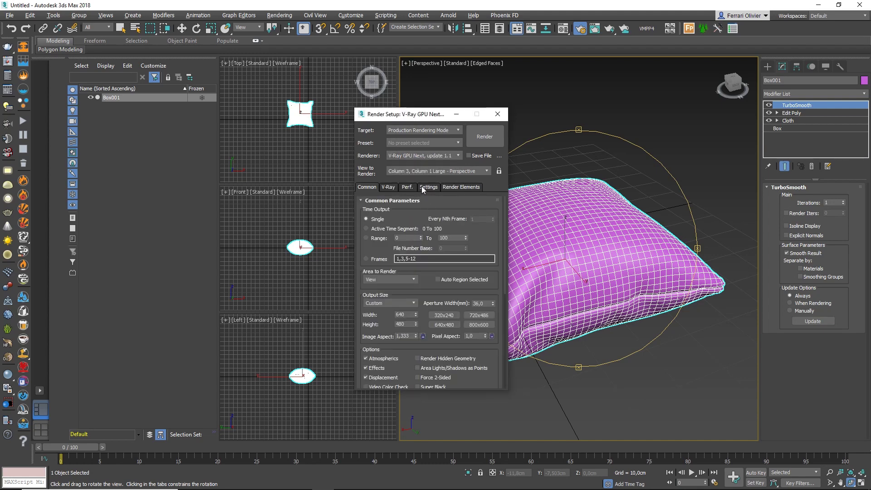
pyautogui.click(409, 187)
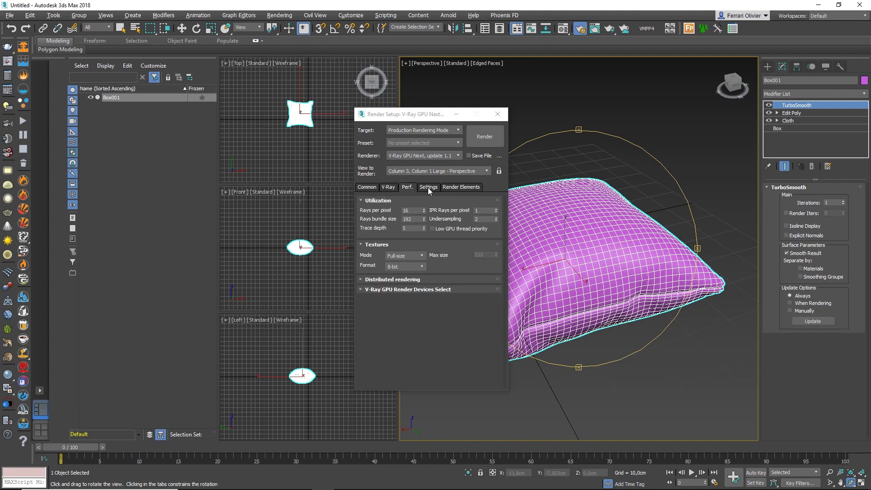
pyautogui.click(413, 289)
pyautogui.scroll(-1, 409, 291)
pyautogui.click(365, 298)
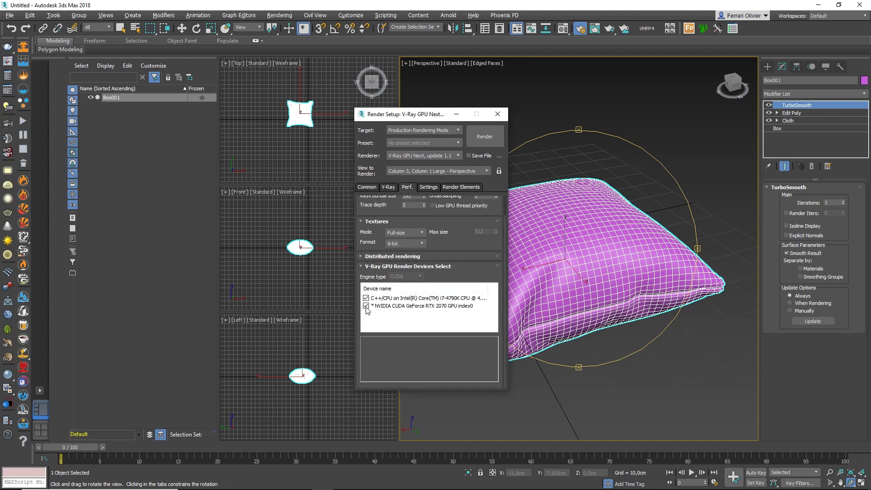
# Close and reopen Render Setup from the Rendering menu, showing the V-Ray settings tab.
pyautogui.click(497, 116)
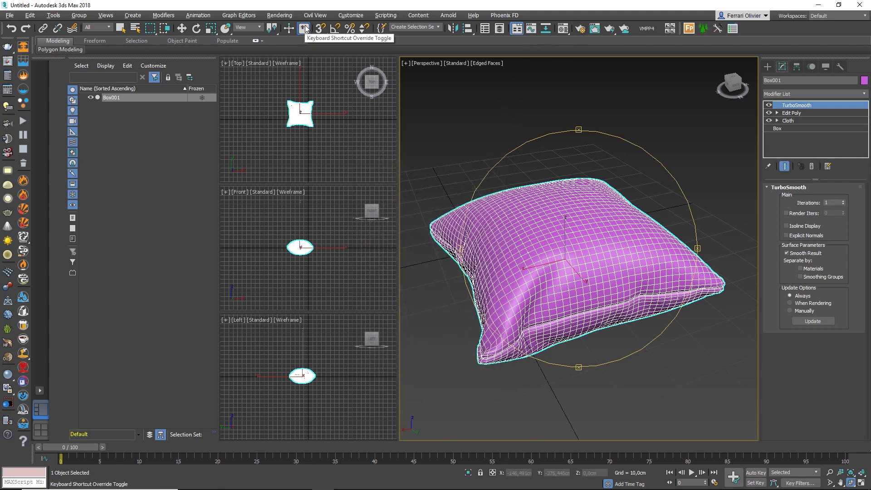
pyautogui.click(290, 17)
pyautogui.click(287, 63)
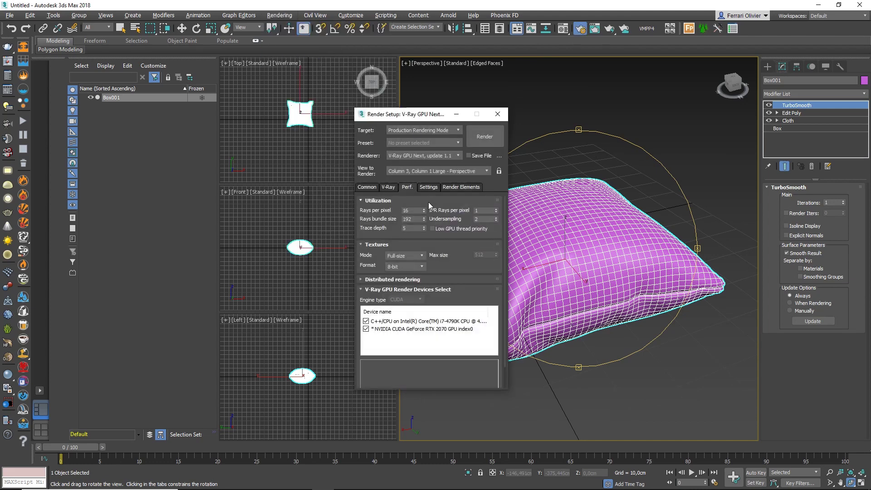
pyautogui.click(388, 187)
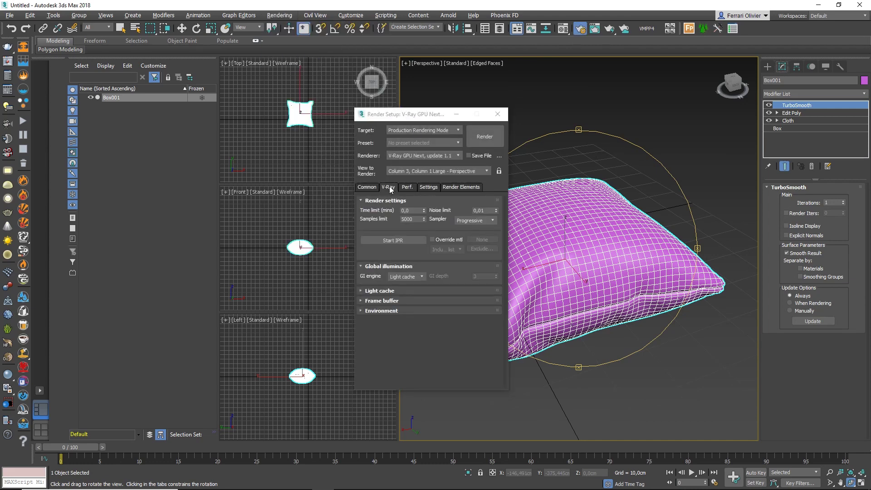
# Start the interactive V-Ray GPU render and begin placing a VRayLight in the scene.
pyautogui.click(387, 241)
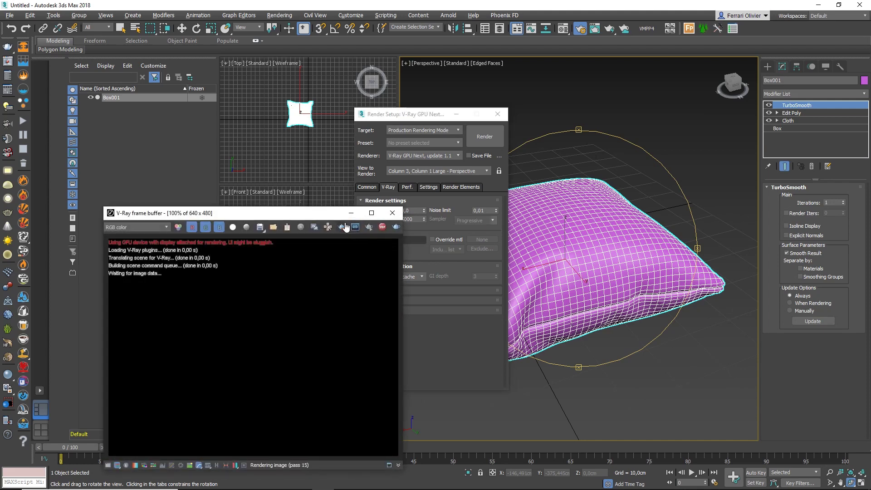
pyautogui.moveTo(333, 215); pyautogui.dragTo(385, 141)
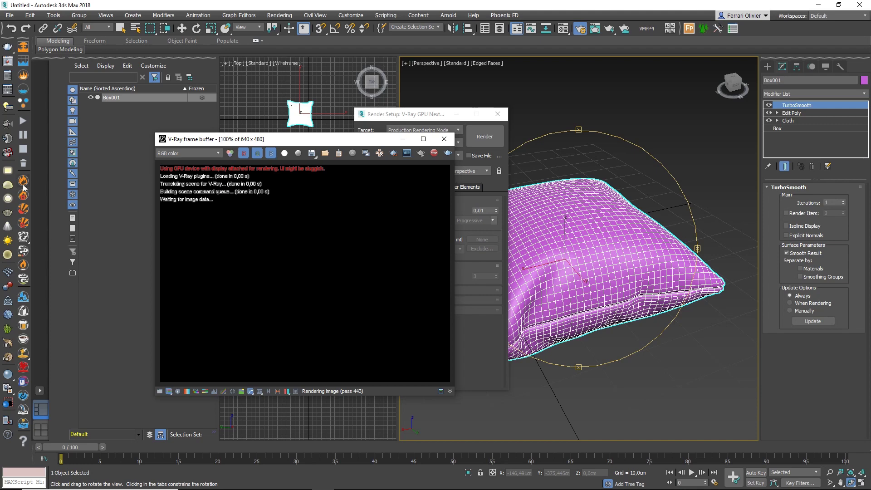
pyautogui.click(7, 171)
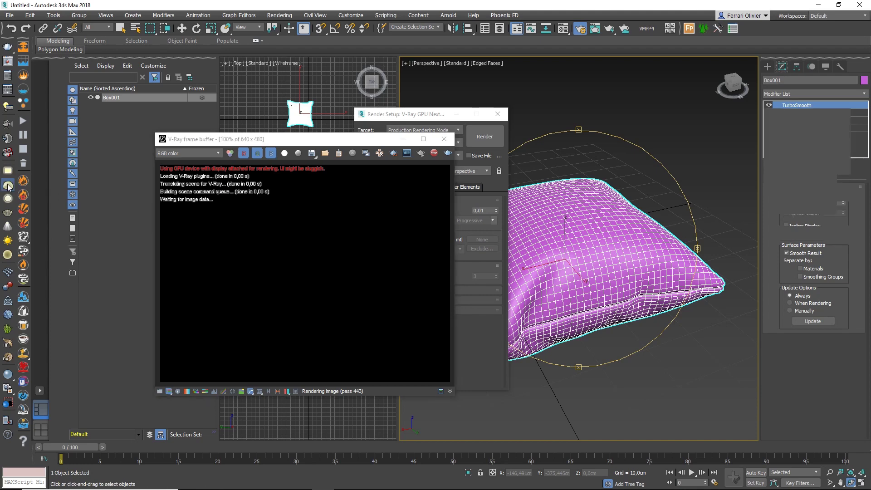
pyautogui.click(579, 359)
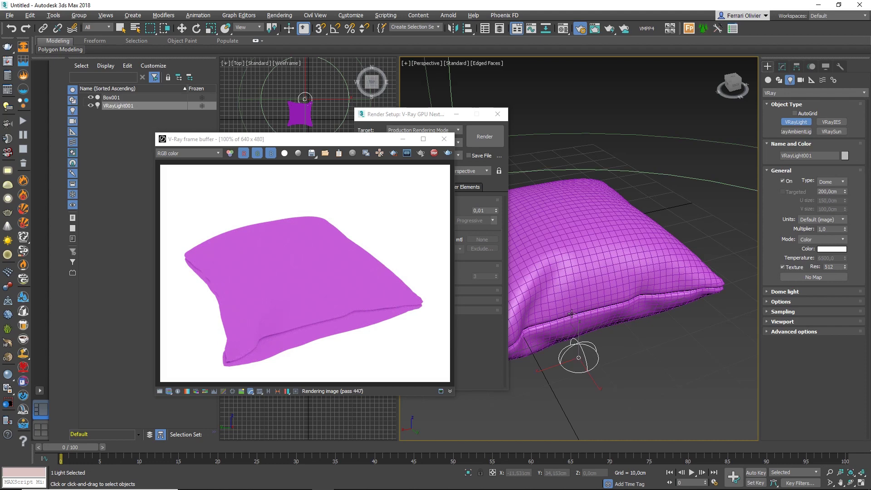
# Orbit the perspective view around the pillow, select Box001, and reposition the frame buffer.
pyautogui.moveTo(572, 314); pyautogui.dragTo(603, 301, button='middle')
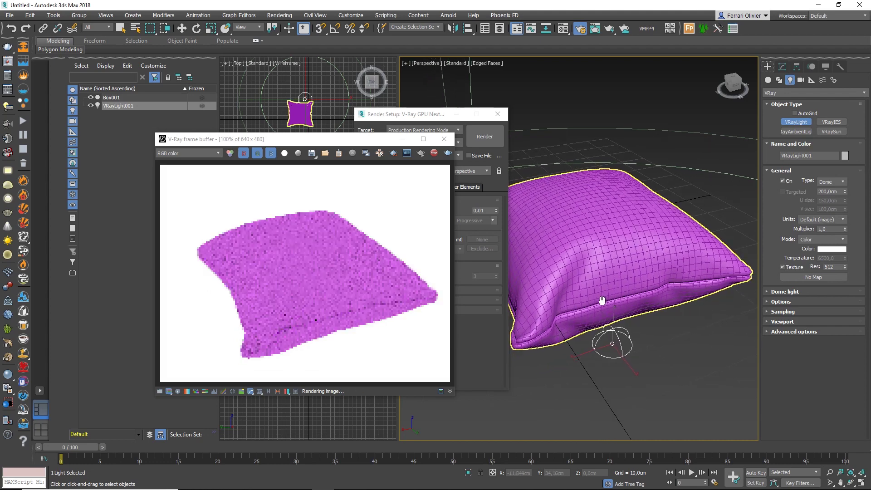
pyautogui.click(851, 482)
pyautogui.moveTo(613, 275); pyautogui.dragTo(620, 264)
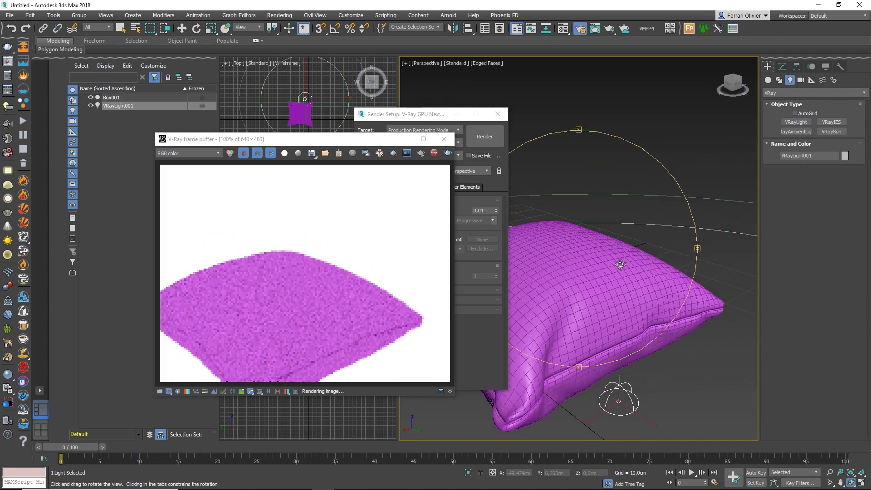
pyautogui.rightClick(616, 265)
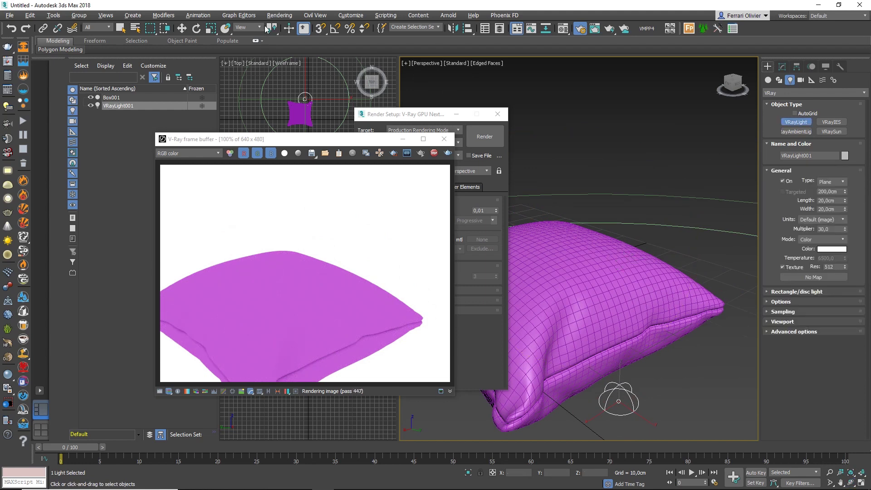
pyautogui.press('w')
pyautogui.click(577, 255)
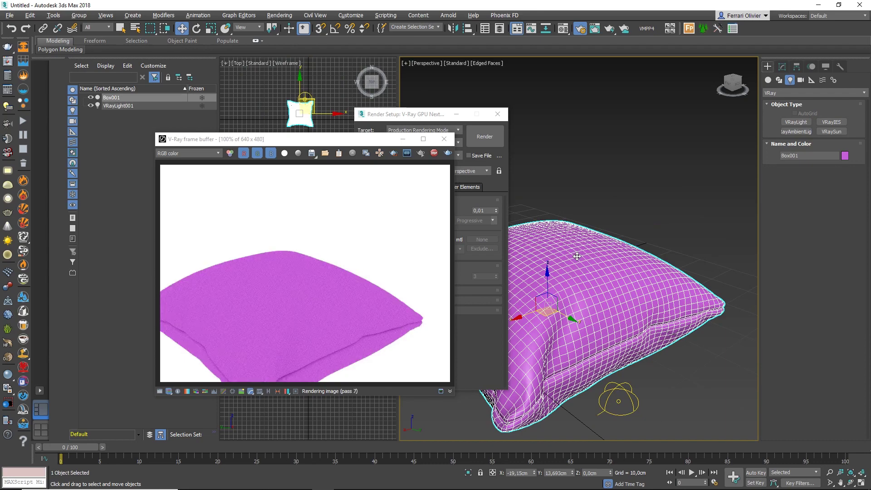
pyautogui.click(850, 482)
pyautogui.moveTo(579, 295)
pyautogui.mouseDown()
pyautogui.moveTo(607, 283)
pyautogui.moveTo(634, 230)
pyautogui.moveTo(609, 260)
pyautogui.mouseUp()
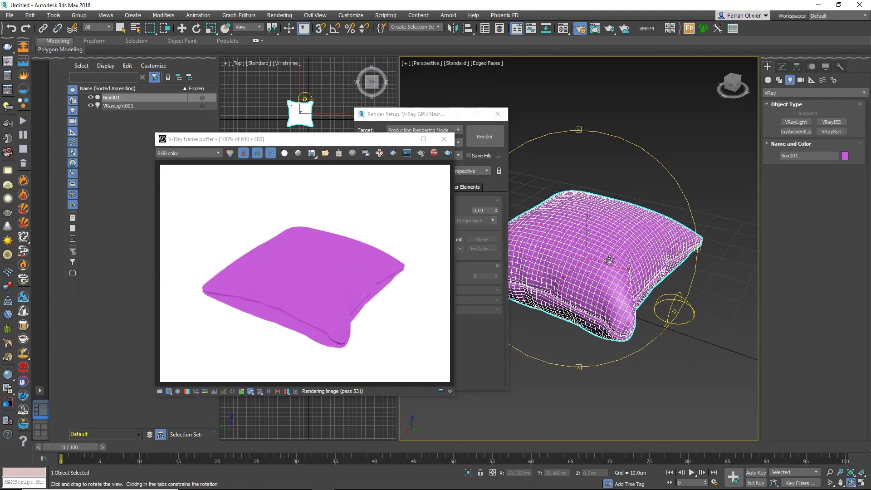
pyautogui.moveTo(340, 143)
pyautogui.mouseDown()
pyautogui.moveTo(303, 121)
pyautogui.moveTo(189, 15)
pyautogui.mouseUp()
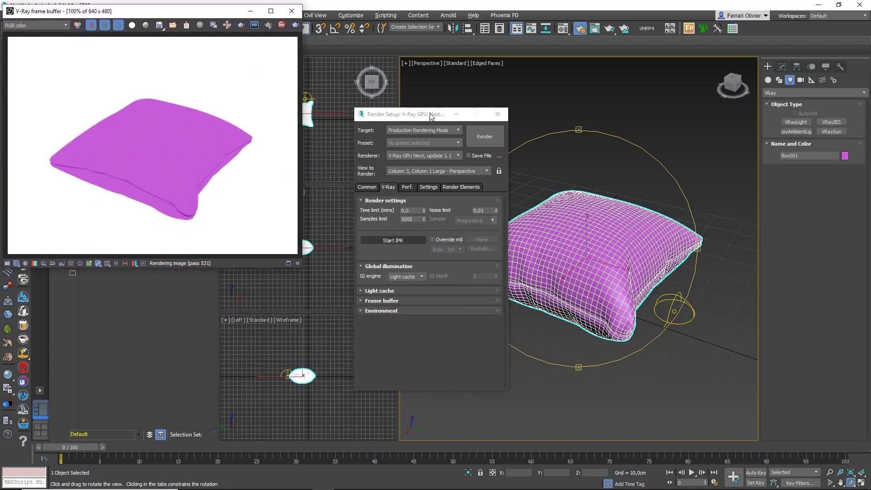
# Close Render Setup and bring up the Material Editor and V-Ray Material Presets Pro library.
pyautogui.click(498, 114)
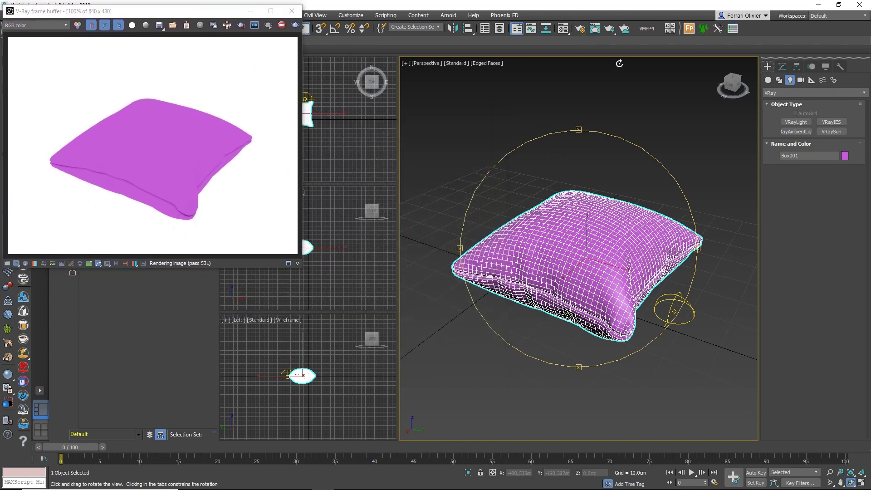
pyautogui.click(564, 28)
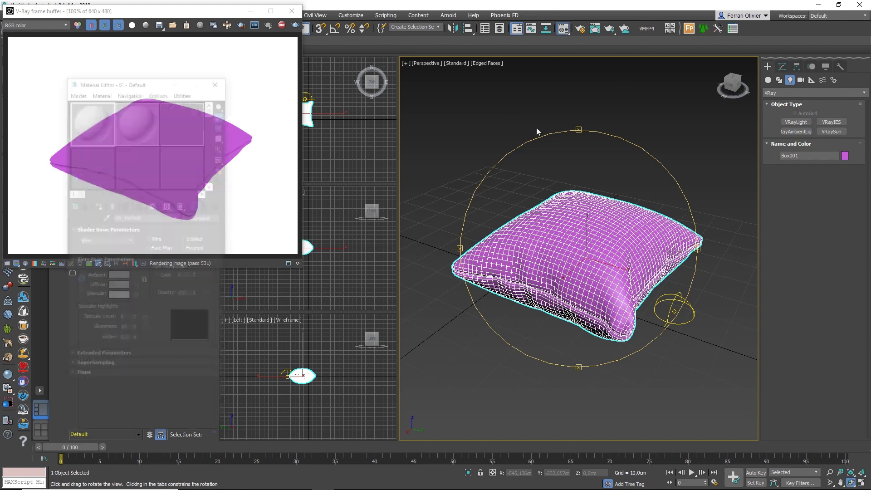
pyautogui.click(644, 29)
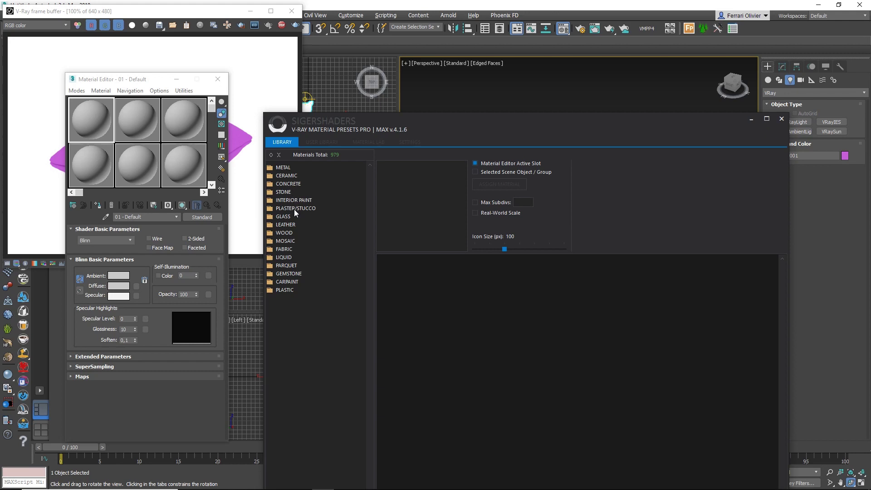
# Assign the LEATHER > Upholstery 1 Gray preset to the active Material Editor slot.
pyautogui.click(289, 225)
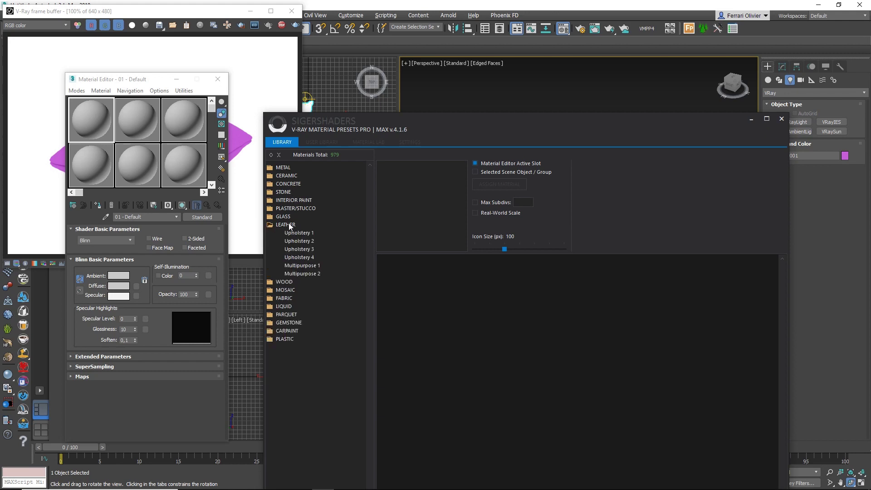
pyautogui.click(295, 232)
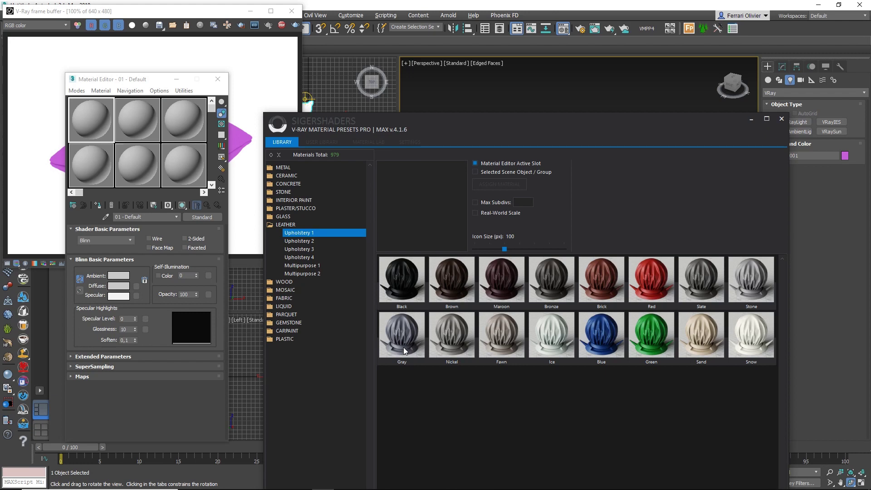
pyautogui.click(408, 333)
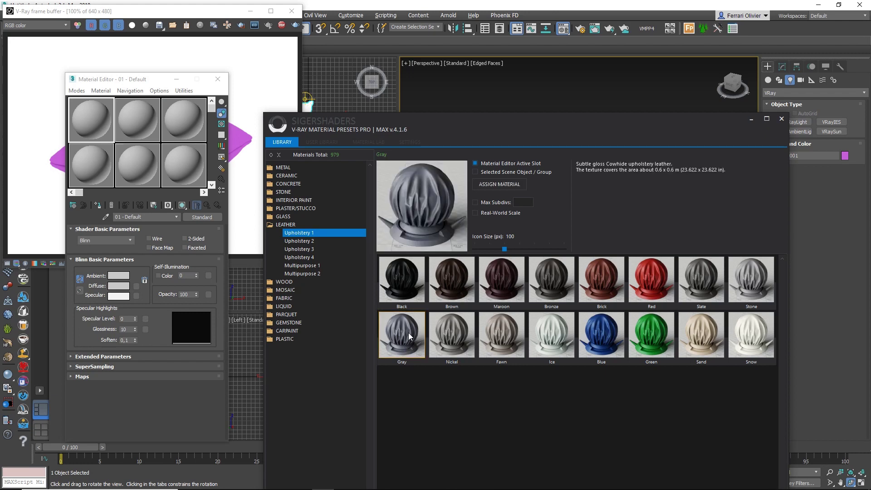
pyautogui.click(489, 183)
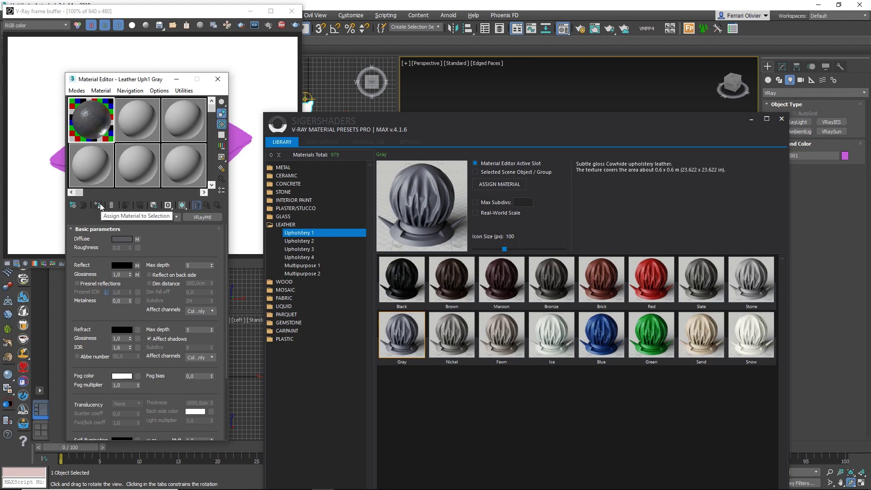
pyautogui.moveTo(131, 82)
pyautogui.mouseDown()
pyautogui.moveTo(301, 142)
pyautogui.moveTo(492, 178)
pyautogui.mouseUp()
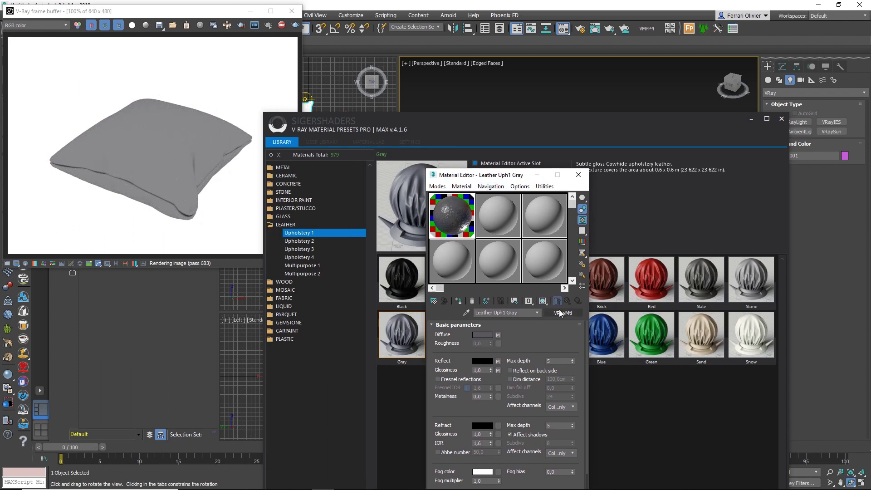
# Show the leather material in the viewport, then close the Material Editor and preset library.
pyautogui.click(543, 301)
pyautogui.click(578, 174)
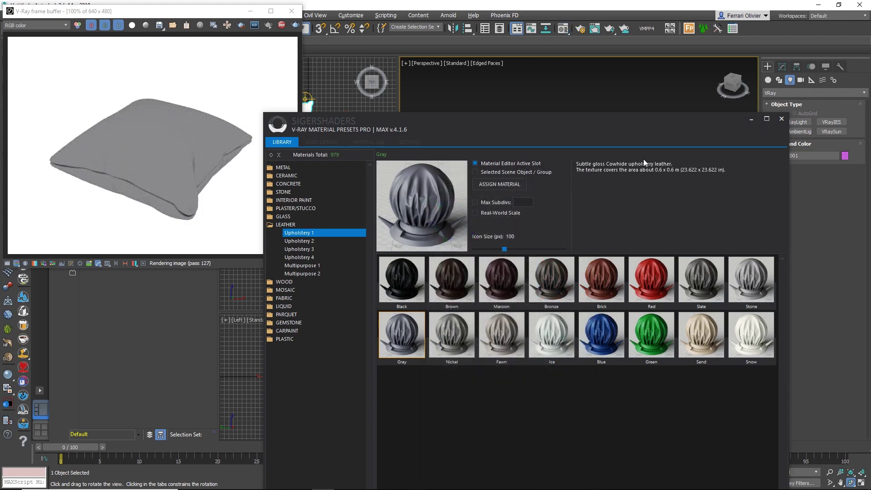
pyautogui.click(782, 118)
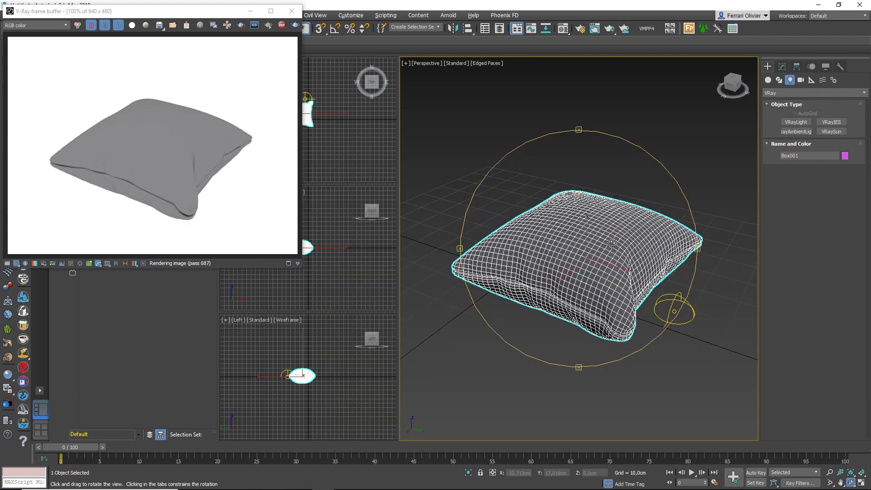
# Turn off Edged Faces and zoom and orbit to a low side view of the leather pillow.
pyautogui.press('F4')
pyautogui.scroll(3, 613, 244)
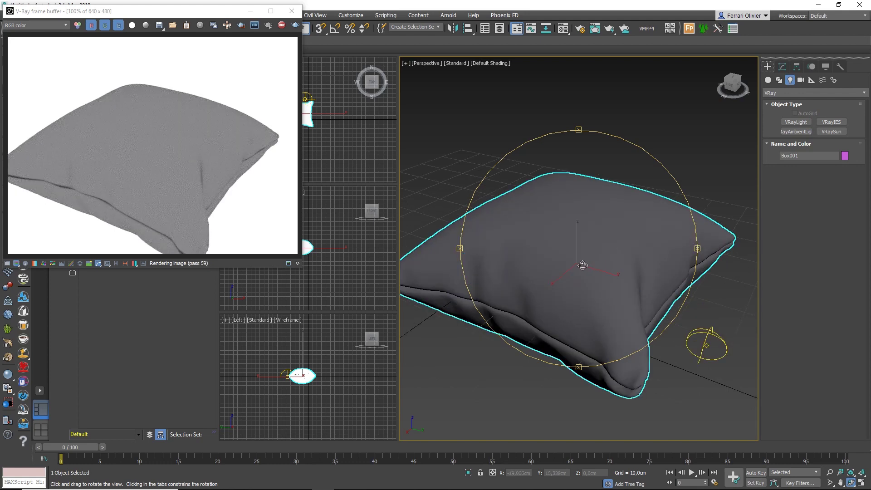
pyautogui.scroll(3, 586, 265)
pyautogui.scroll(2, 581, 265)
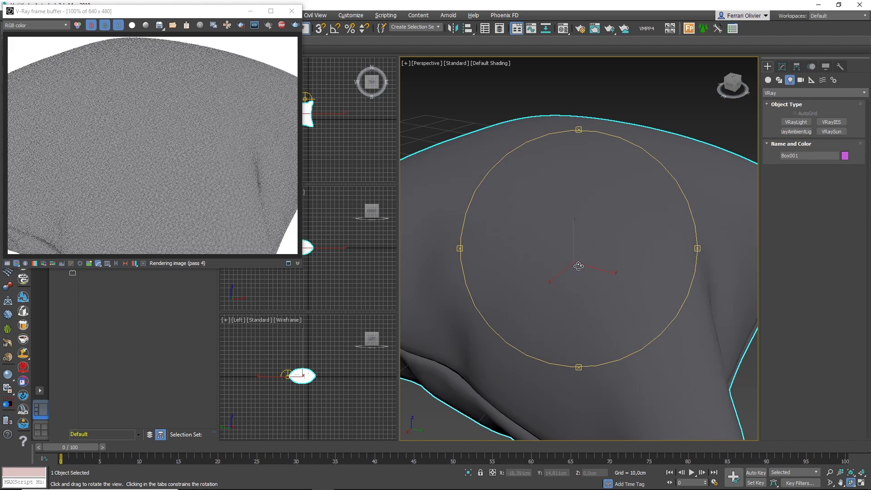
pyautogui.scroll(1, 585, 269)
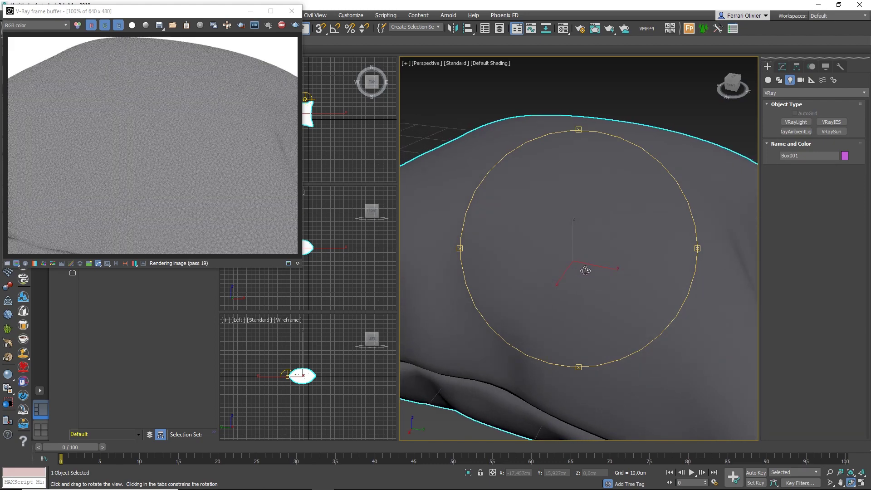
pyautogui.moveTo(585, 271); pyautogui.dragTo(608, 272)
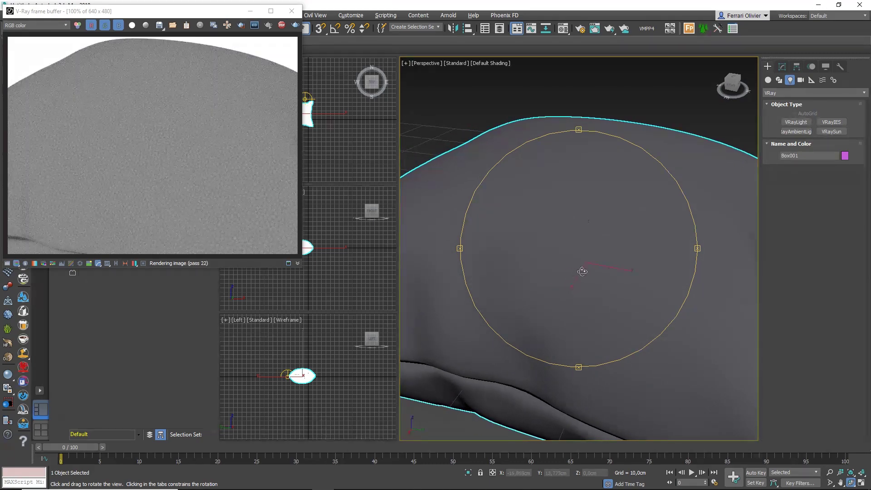
pyautogui.scroll(-3, 582, 271)
pyautogui.scroll(-3, 576, 270)
pyautogui.moveTo(575, 270)
pyautogui.mouseDown()
pyautogui.moveTo(546, 261)
pyautogui.moveTo(581, 261)
pyautogui.moveTo(536, 256)
pyautogui.moveTo(545, 274)
pyautogui.mouseUp()
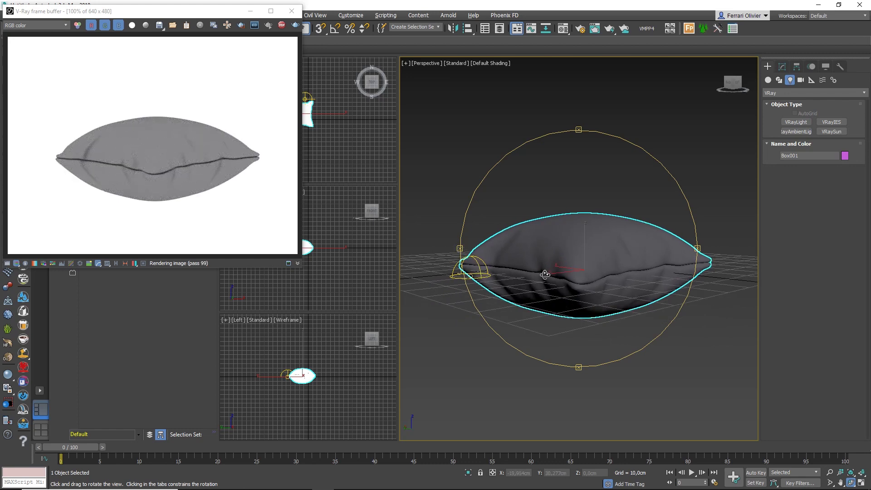
pyautogui.moveTo(179, 14); pyautogui.dragTo(234, 190)
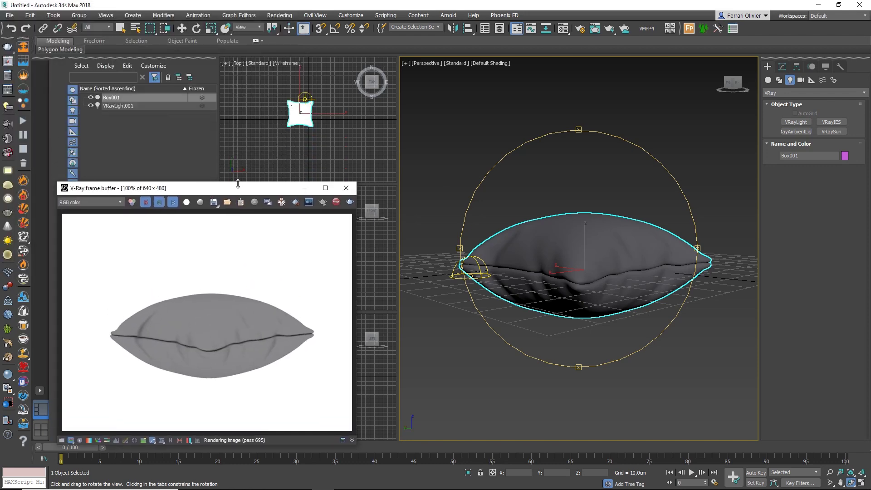
# Set the VRayLight001 dome light's Multiplier to 0,5.
pyautogui.click(125, 107)
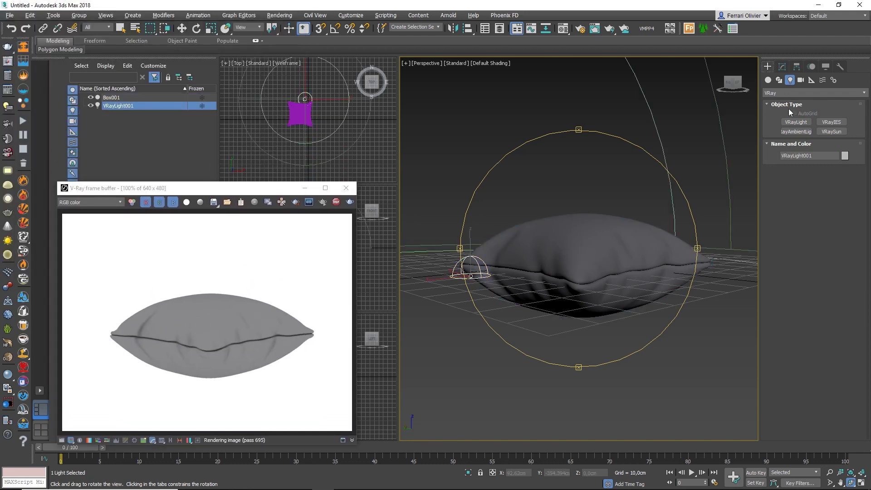
pyautogui.click(782, 68)
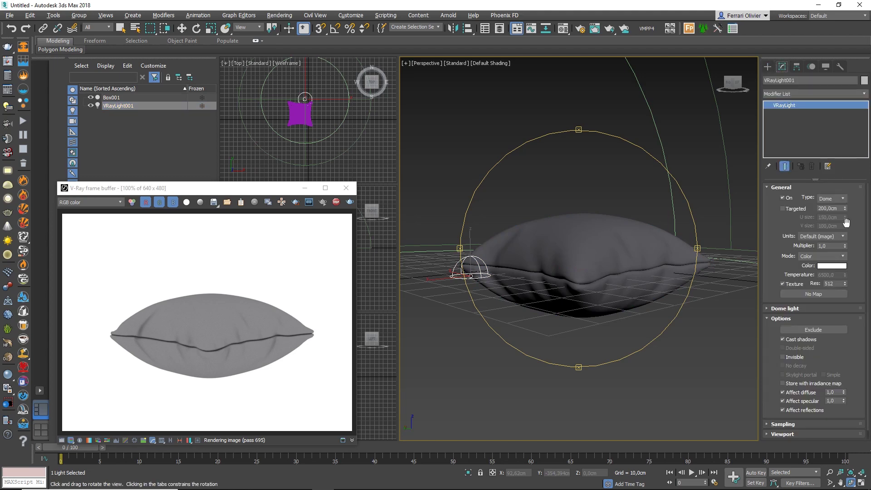
pyautogui.scroll(-1, 859, 351)
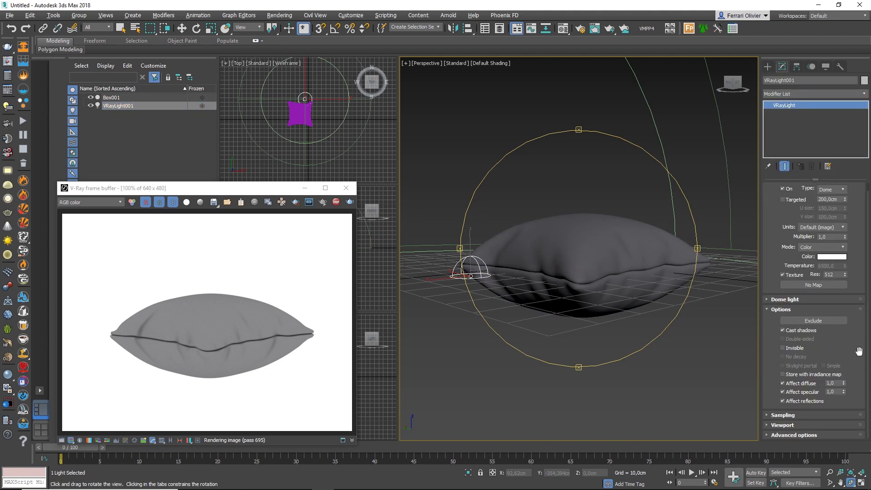
pyautogui.scroll(1, 855, 329)
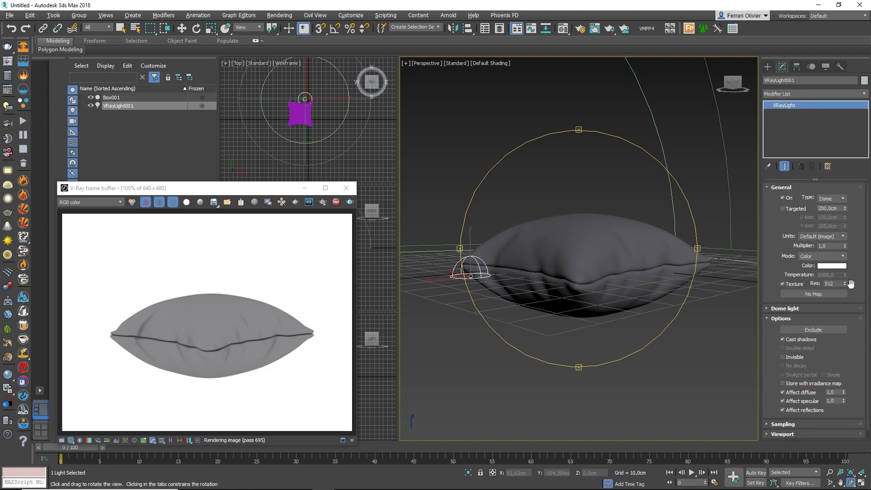
pyautogui.moveTo(845, 248); pyautogui.dragTo(846, 246)
pyautogui.rightClick(845, 245)
pyautogui.click(845, 244)
pyautogui.press('Return')
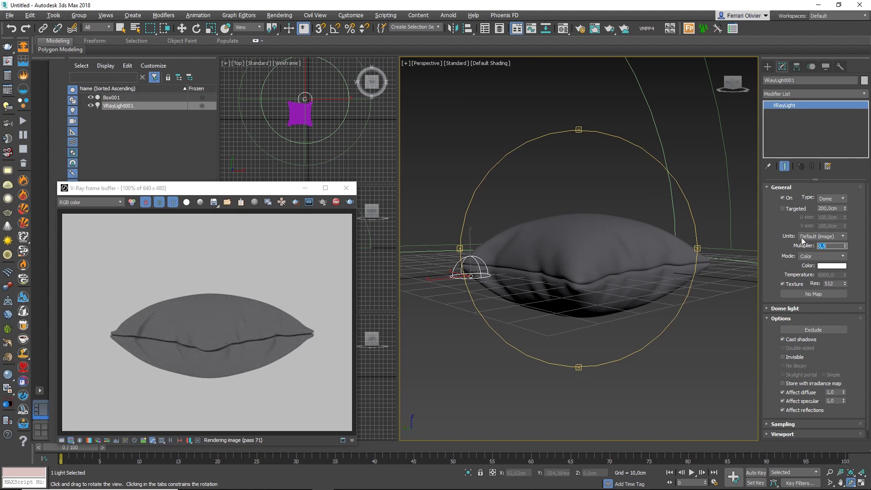
# Orbit to look down on the pillow and select it with the Move tool.
pyautogui.moveTo(549, 254); pyautogui.dragTo(553, 278)
pyautogui.press('w')
pyautogui.click(565, 245)
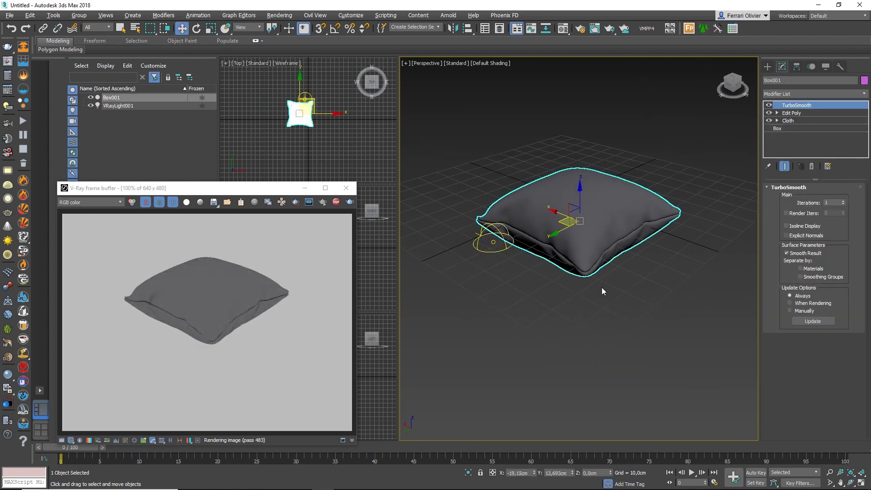
# Draw a roughly 145,7 × 164,5 cm standard-primitive Plane beneath the pillow as the floor.
pyautogui.moveTo(613, 285); pyautogui.dragTo(609, 323, button='middle')
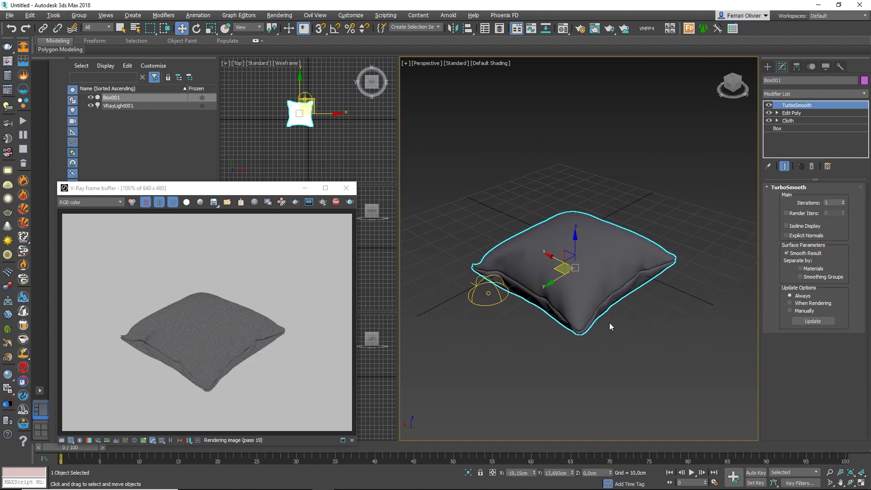
pyautogui.click(852, 483)
pyautogui.moveTo(626, 271); pyautogui.dragTo(616, 274)
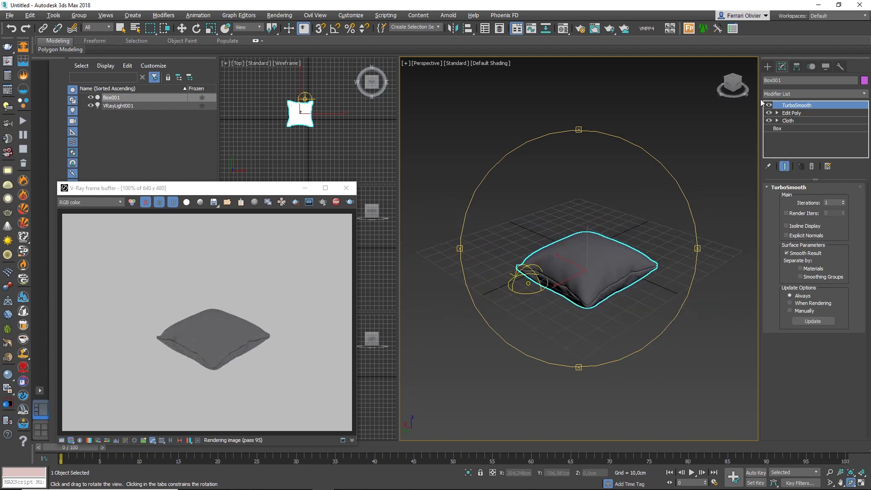
pyautogui.click(768, 67)
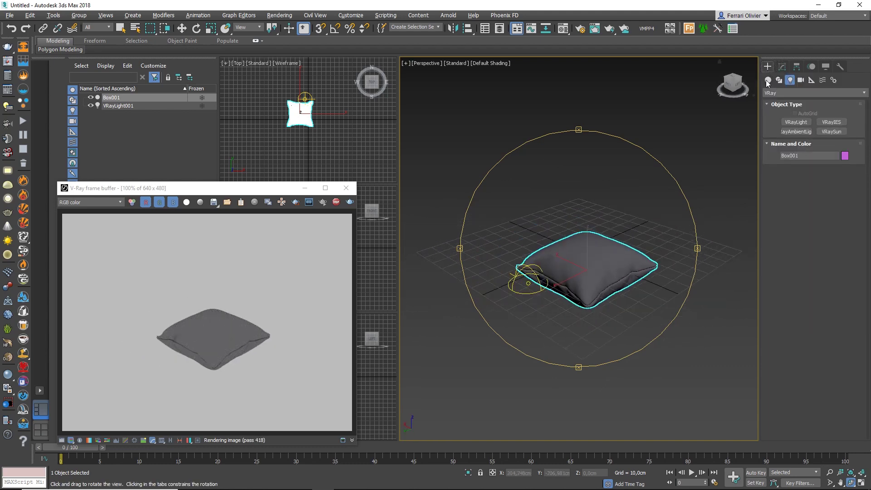
pyautogui.click(768, 80)
pyautogui.click(831, 160)
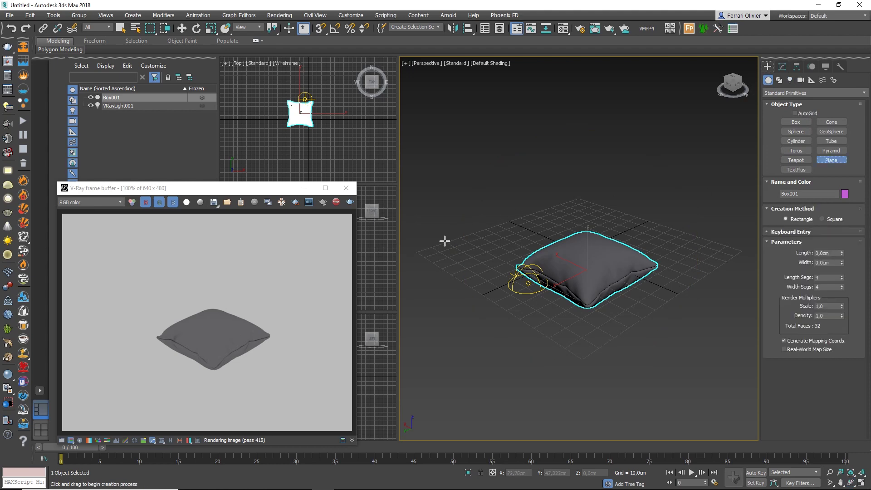
pyautogui.moveTo(420, 253)
pyautogui.mouseDown()
pyautogui.moveTo(504, 286)
pyautogui.moveTo(793, 266)
pyautogui.mouseUp()
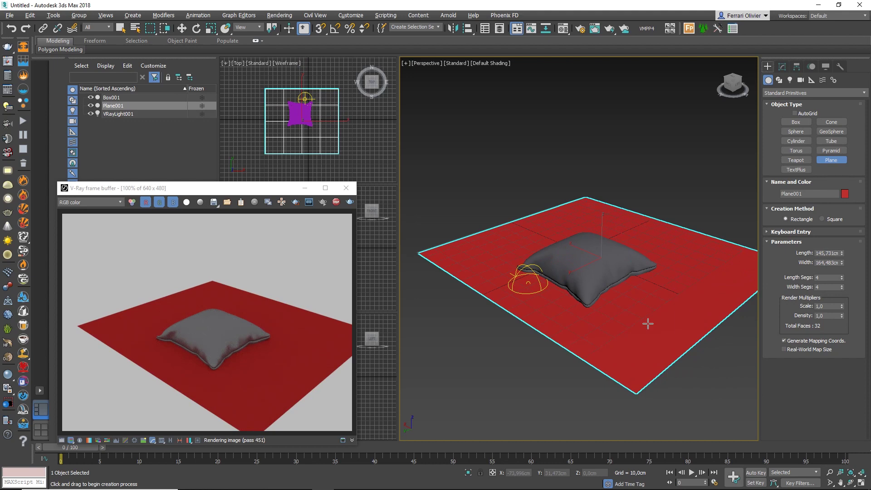
pyautogui.scroll(2, 648, 323)
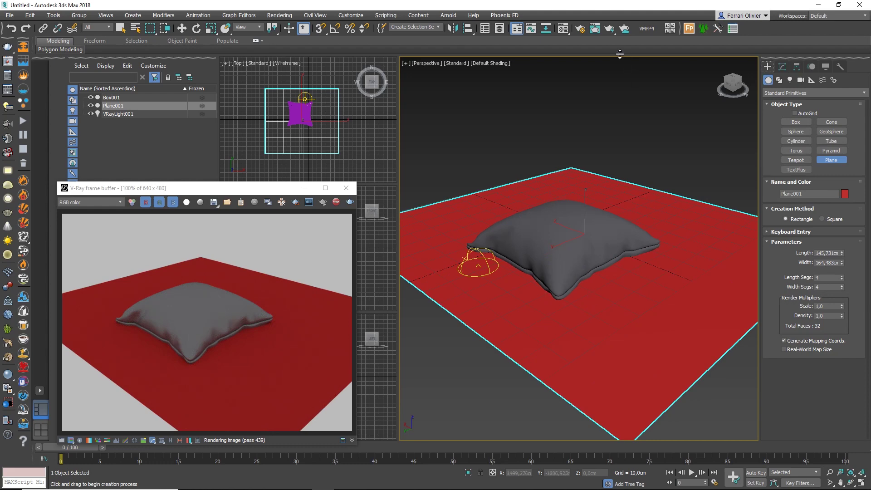
# Load the PARQUET > Rows Mixed L/W Matt Oak Violet preset into Material Editor slot 2.
pyautogui.click(563, 29)
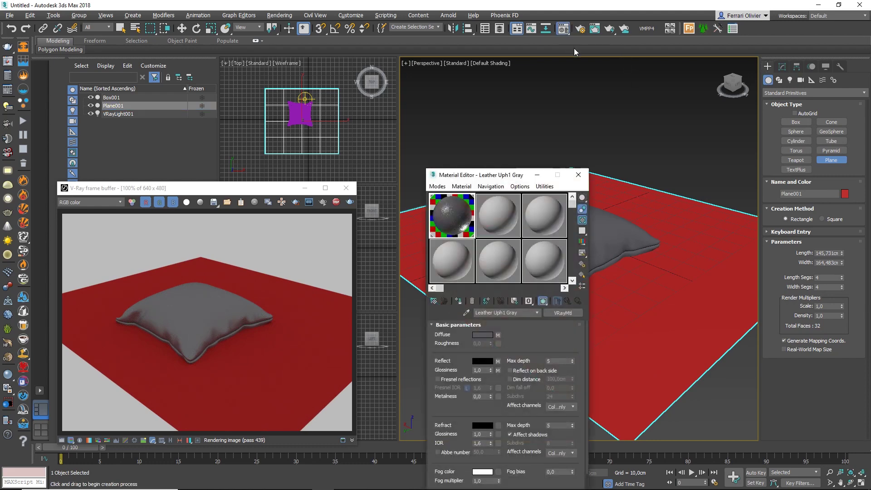
pyautogui.click(507, 207)
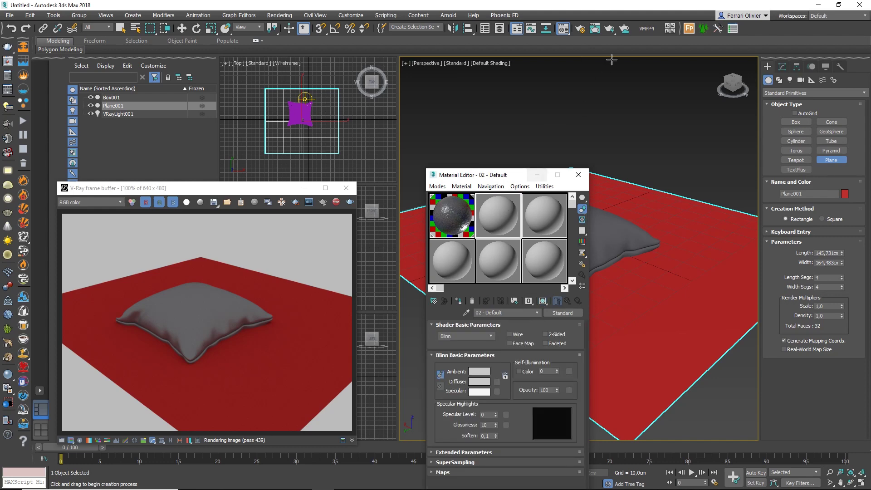
pyautogui.click(649, 29)
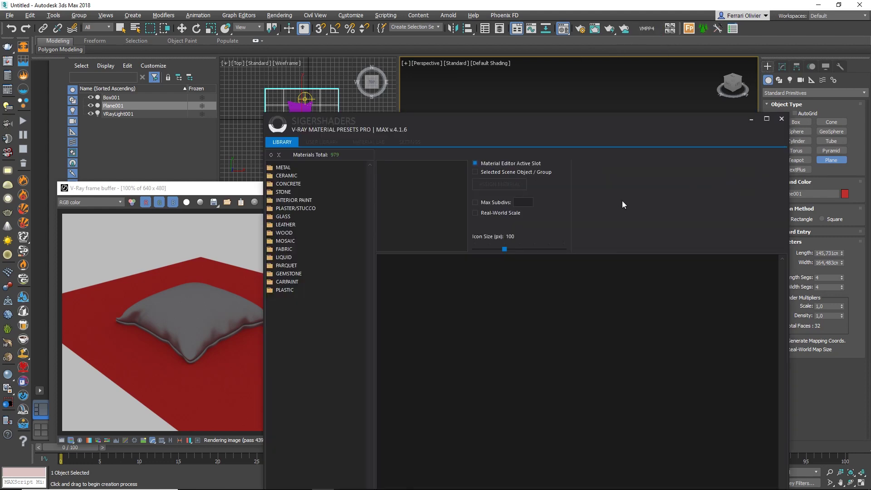
pyautogui.click(292, 266)
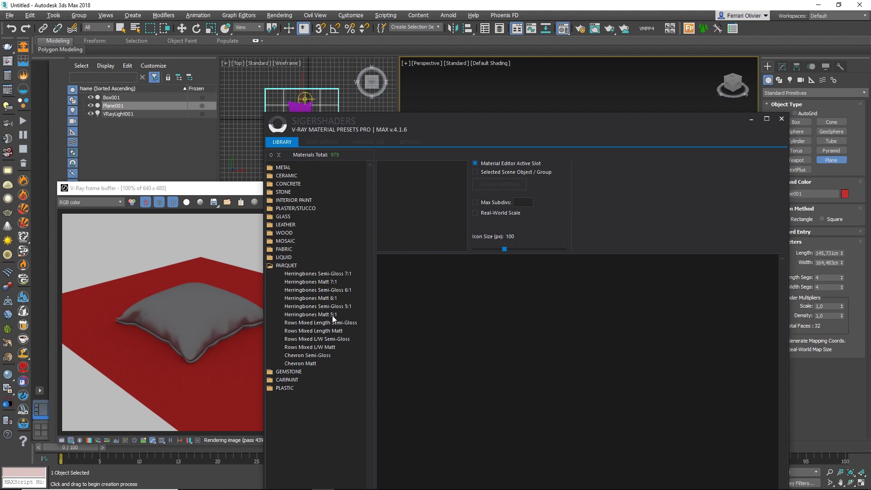
pyautogui.click(317, 314)
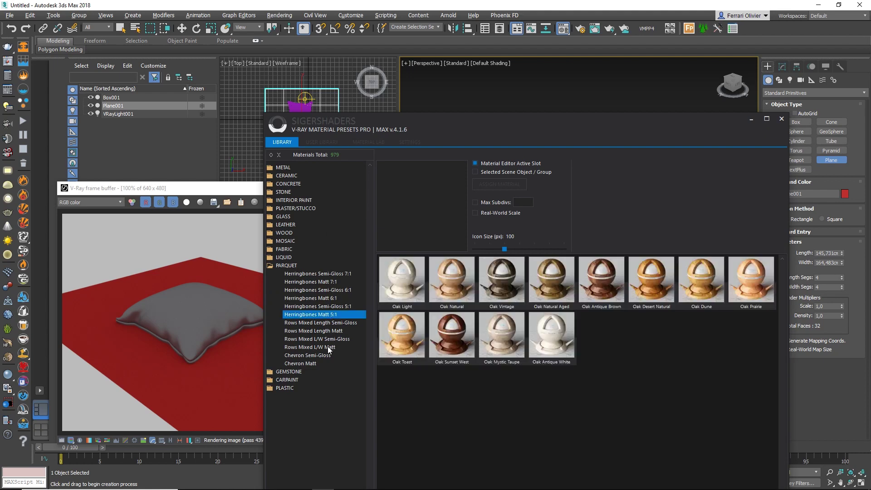
pyautogui.click(327, 348)
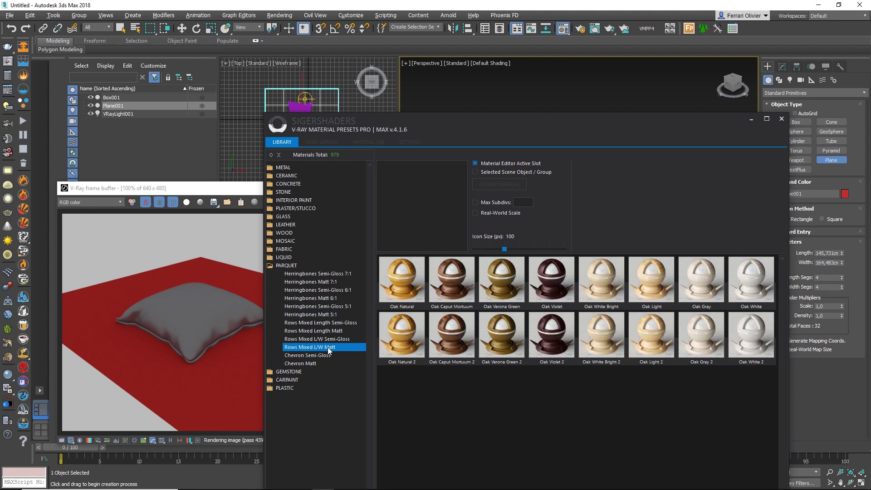
pyautogui.click(549, 277)
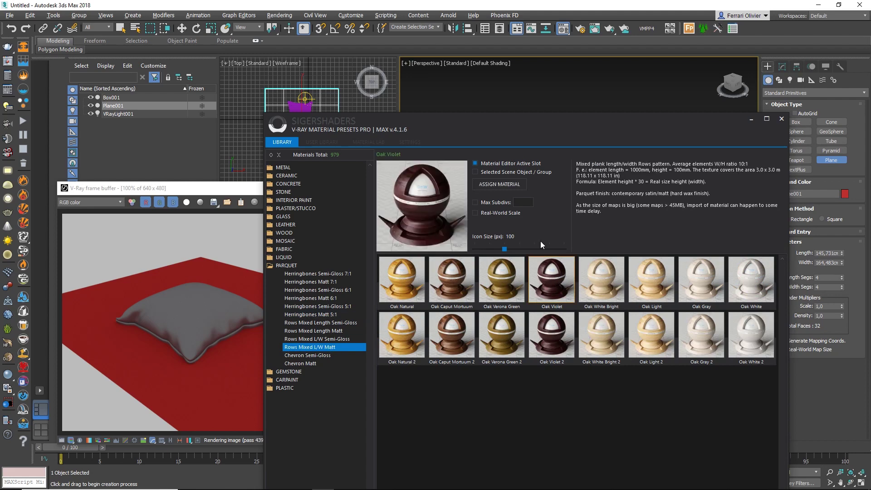
pyautogui.click(506, 184)
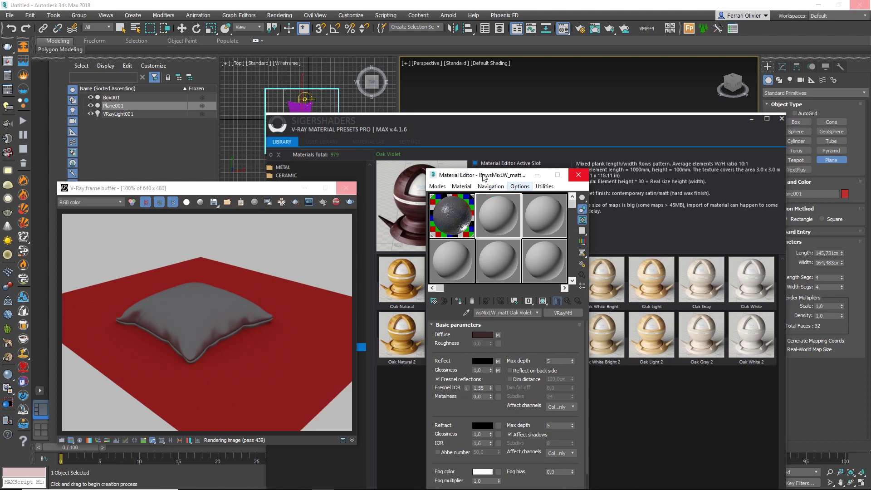
pyautogui.moveTo(484, 179); pyautogui.dragTo(245, 116)
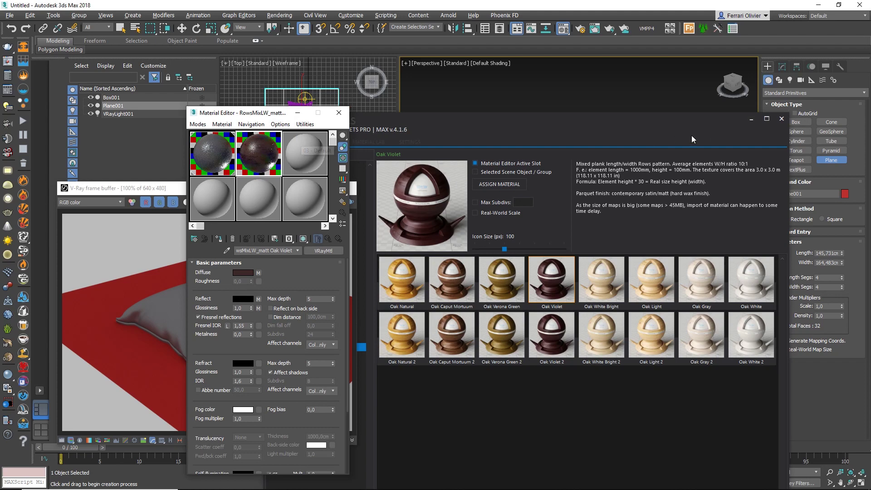
# Apply the Oak Violet parquet material to Plane001 and re-render the pillow on dark wood.
pyautogui.click(782, 119)
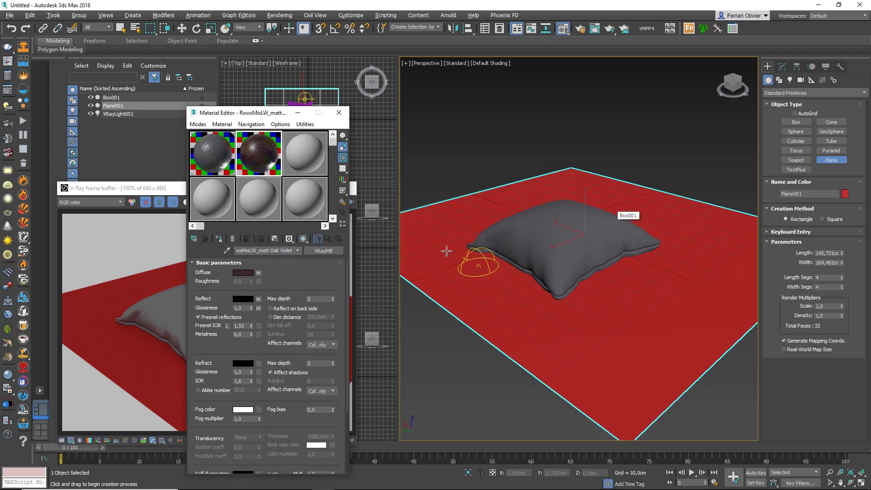
pyautogui.click(219, 239)
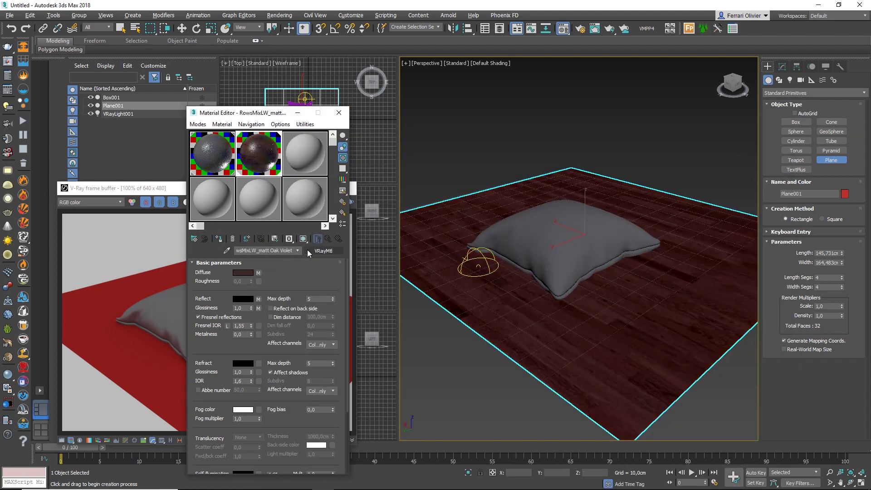
pyautogui.click(339, 113)
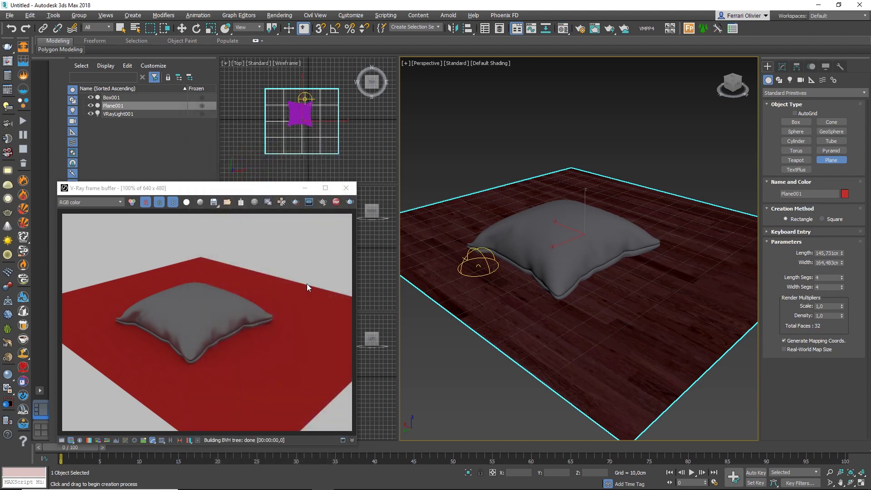
pyautogui.scroll(-2, 566, 338)
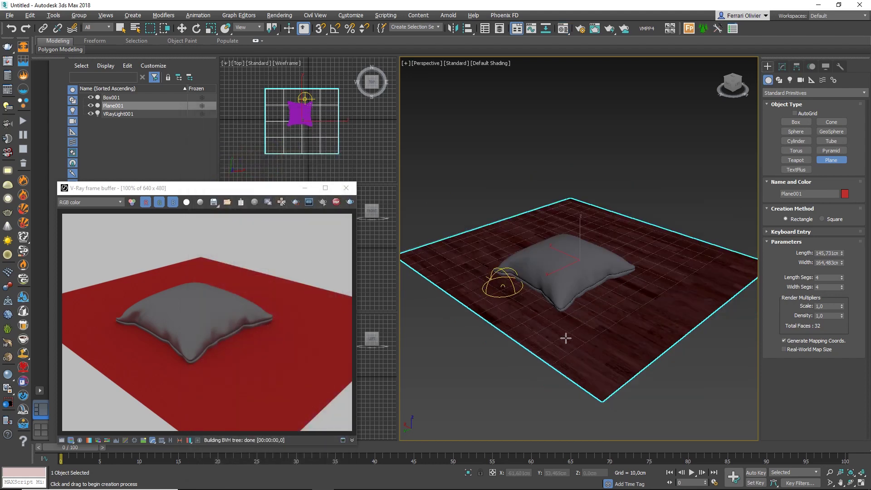
pyautogui.scroll(3, 566, 338)
pyautogui.hotkey('shift', 'q')
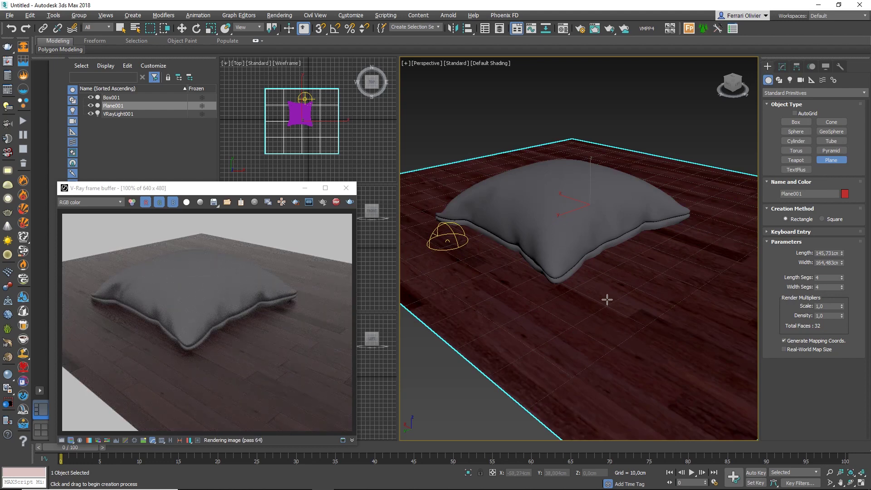
# Reframe the pillow slightly and enlarge the V-Ray frame buffer to 649 × 487.
pyautogui.moveTo(607, 298); pyautogui.dragTo(600, 303, button='middle')
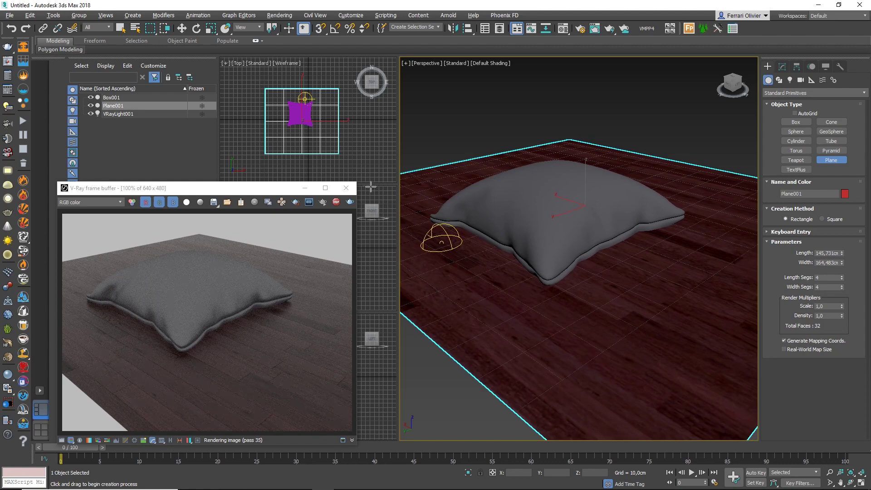
pyautogui.moveTo(358, 182); pyautogui.dragTo(457, 93)
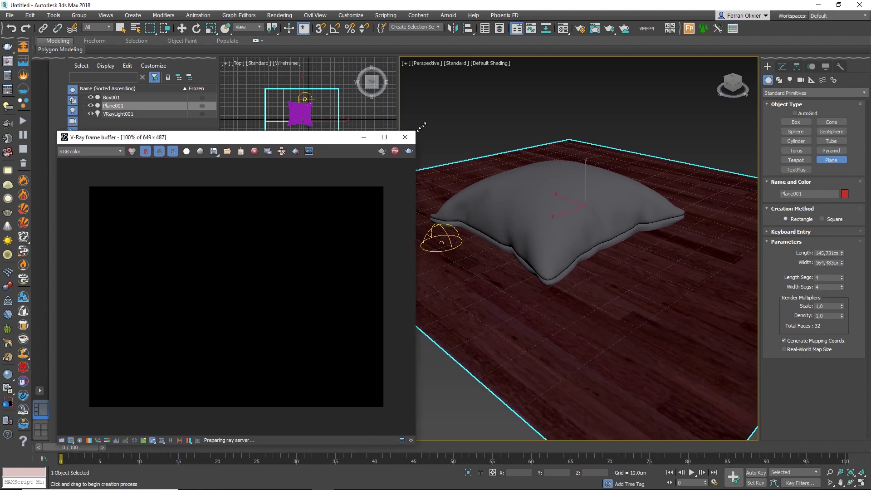